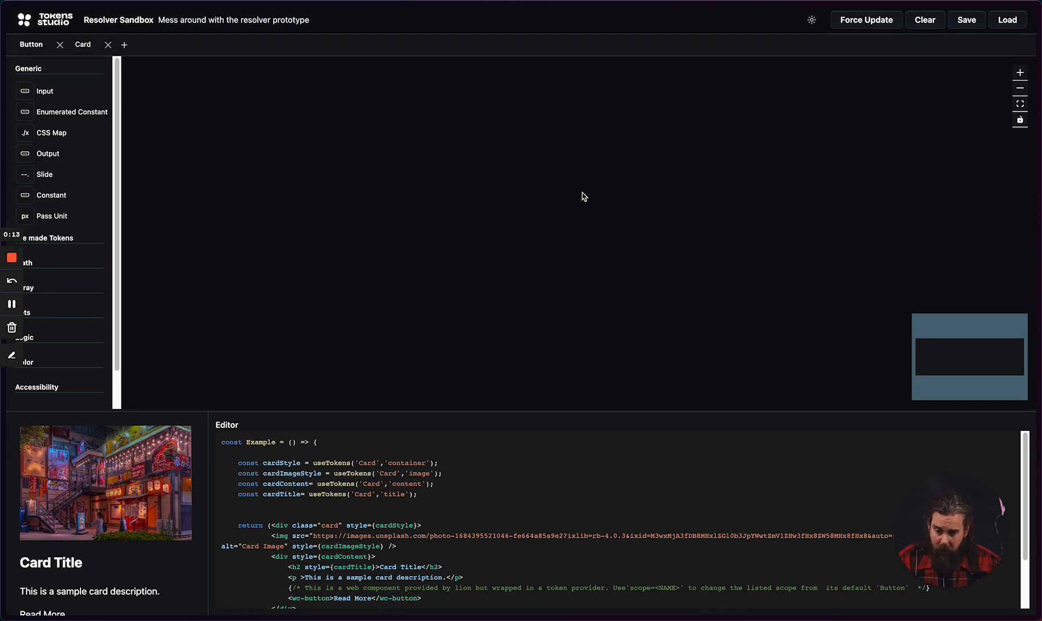
Step: Open the Card graph and add an Output node to its empty canvas
{"action": "left_click", "coordinate": [82, 45]}
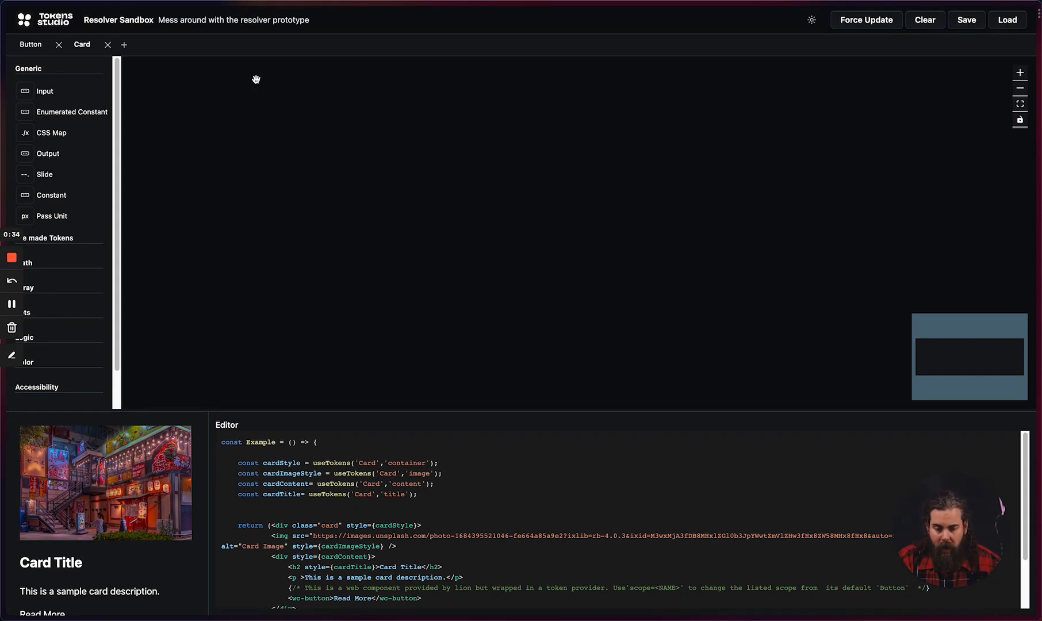
{"action": "scroll", "coordinate": [40, 144], "scroll_direction": "down", "scroll_amount": 2}
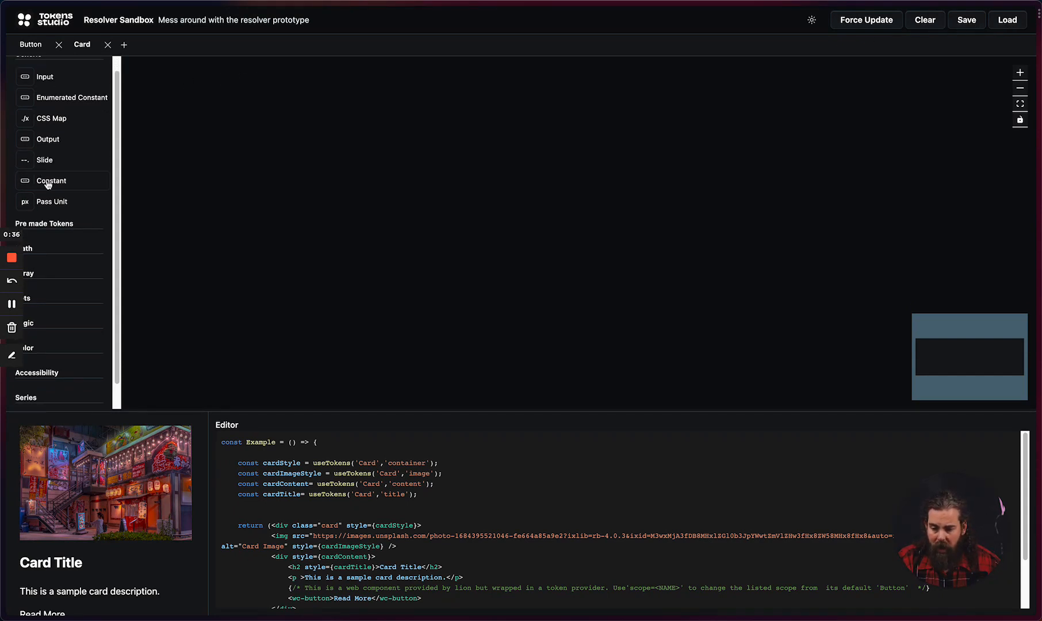
{"action": "scroll", "coordinate": [80, 161], "scroll_direction": "up", "scroll_amount": 2}
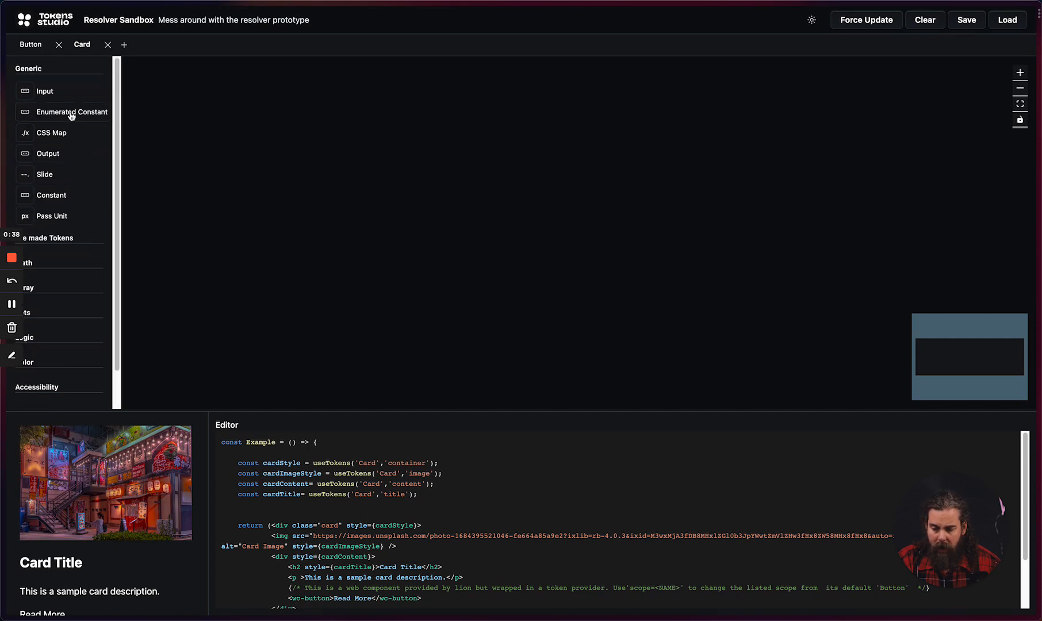
{"action": "left_click", "coordinate": [60, 236]}
{"action": "left_click", "coordinate": [63, 71]}
{"action": "left_click_drag", "start_coordinate": [52, 154], "coordinate": [785, 194]}
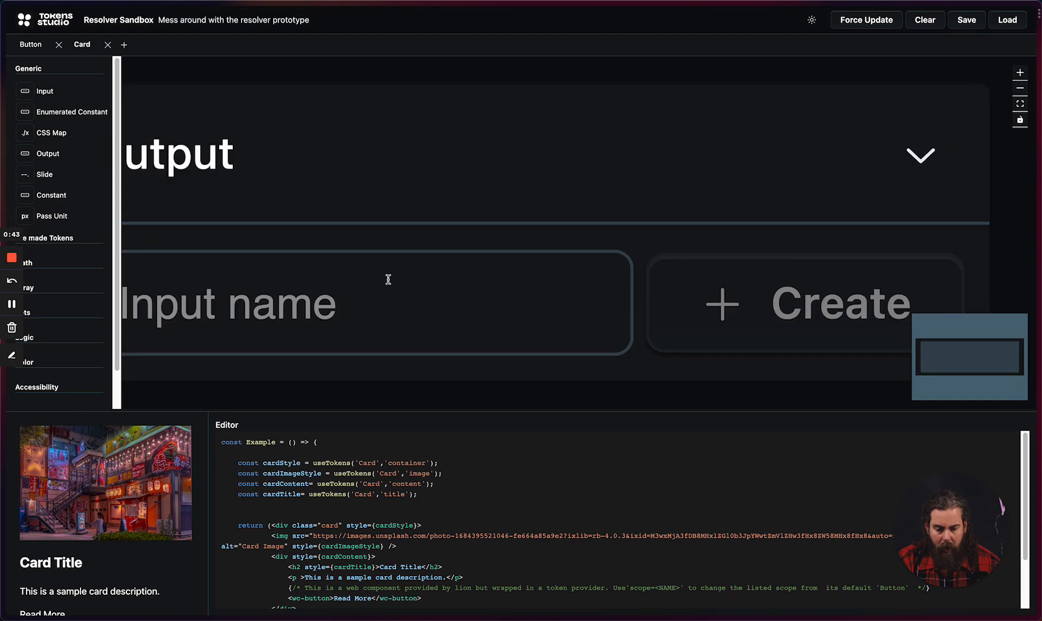
Step: Create an entry named container on the Output node, matching the Card token name used in the code
{"action": "scroll", "coordinate": [583, 184], "scroll_direction": "down", "scroll_amount": 5}
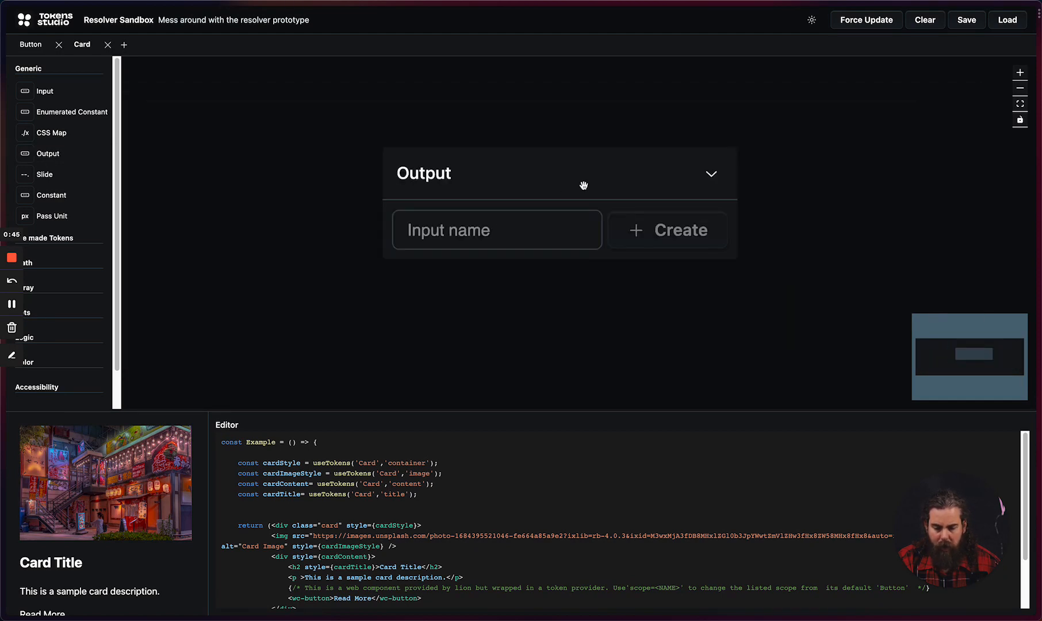
{"action": "scroll", "coordinate": [656, 251], "scroll_direction": "left", "scroll_amount": 5}
{"action": "scroll", "coordinate": [828, 249], "scroll_direction": "down", "scroll_amount": 3}
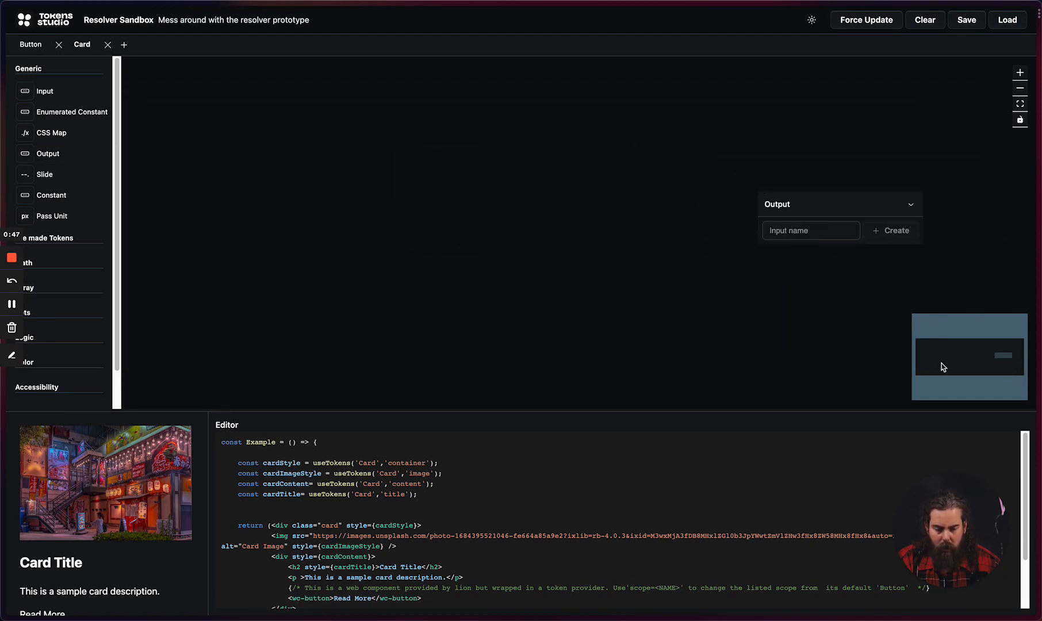
{"action": "left_click", "coordinate": [1020, 106]}
{"action": "left_click", "coordinate": [1021, 88]}
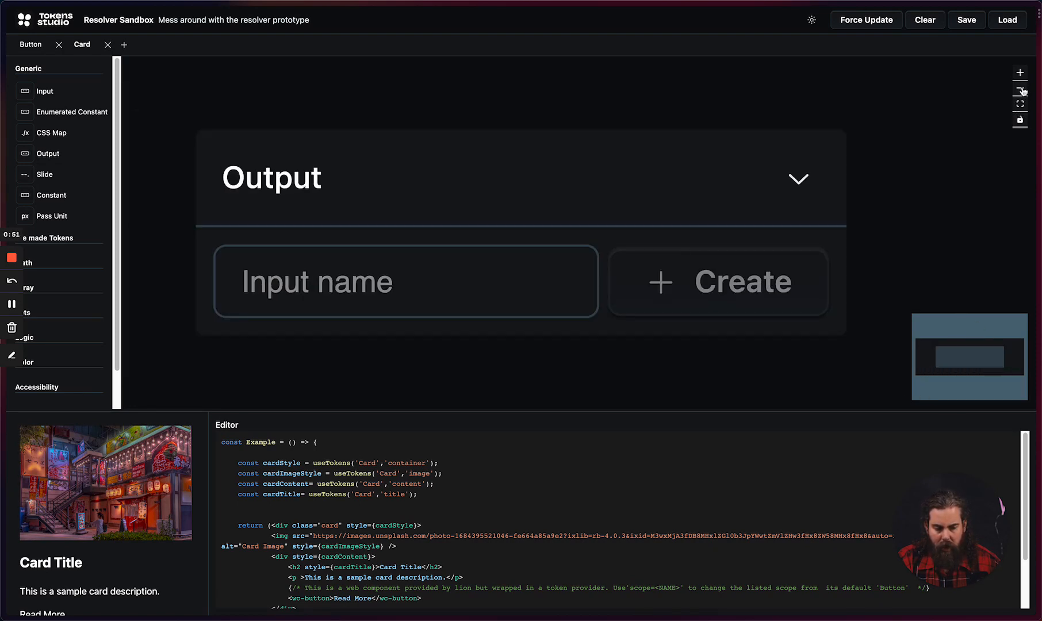
{"action": "left_click", "coordinate": [1020, 89]}
{"action": "left_click_drag", "start_coordinate": [654, 237], "coordinate": [816, 249]}
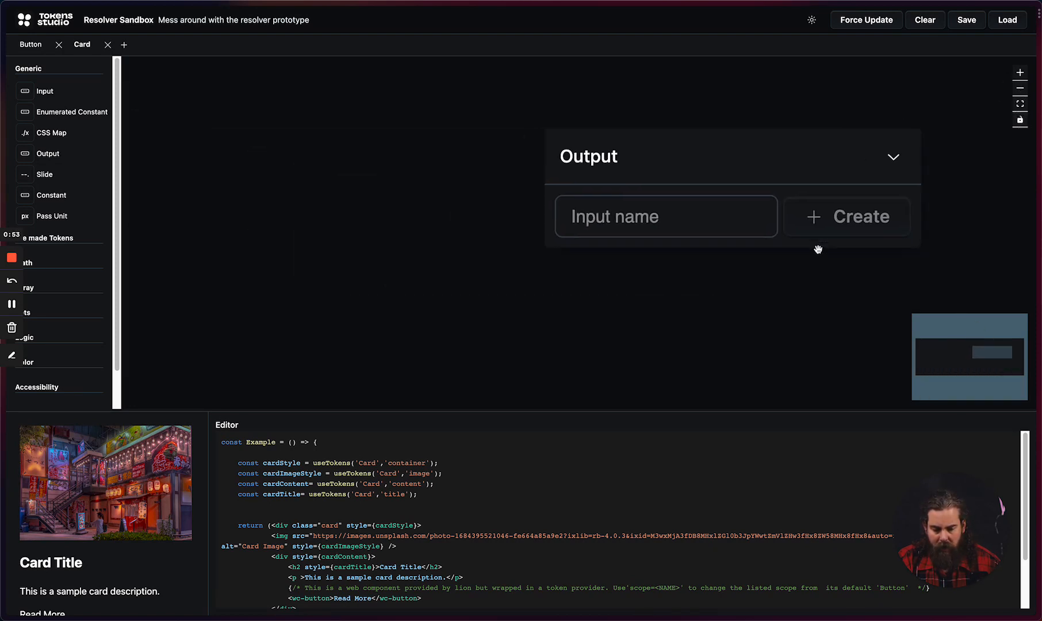
{"action": "scroll", "coordinate": [799, 252], "scroll_direction": "down", "scroll_amount": 3}
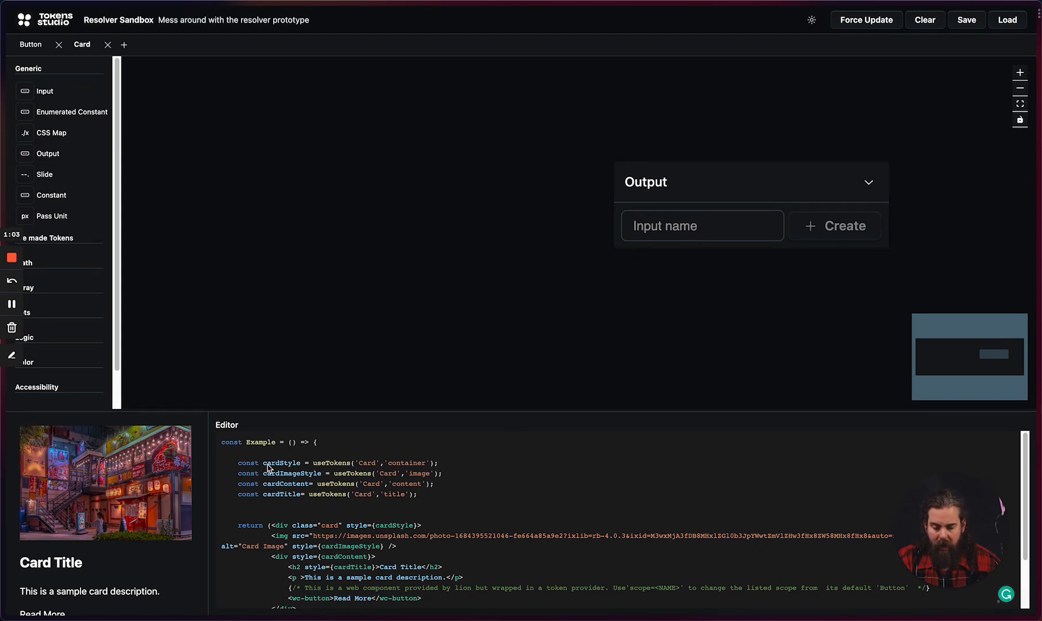
{"action": "double_click", "coordinate": [368, 463]}
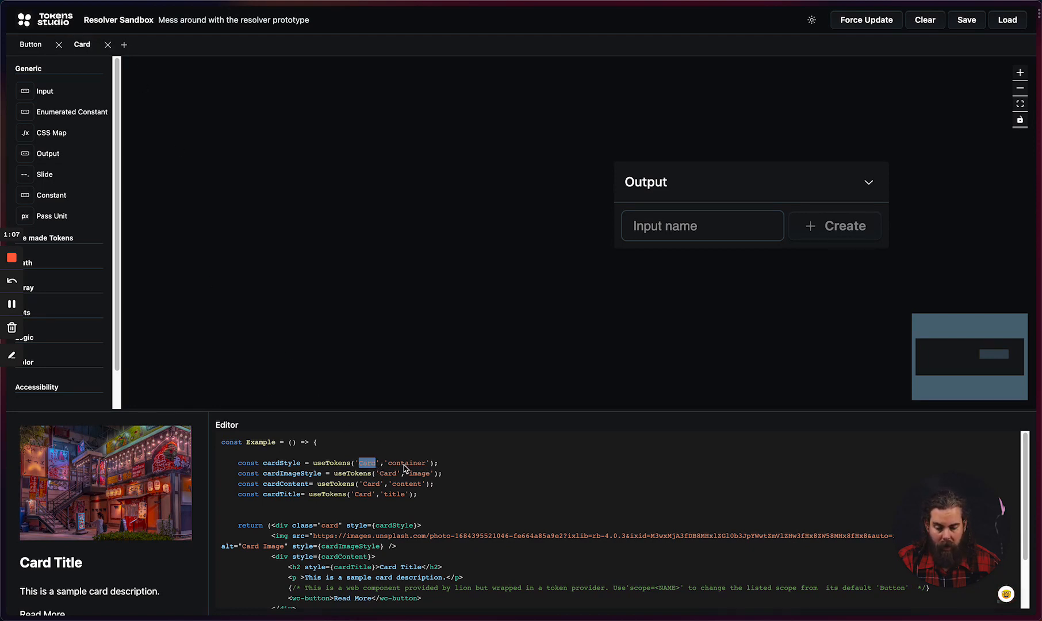
{"action": "left_click", "coordinate": [727, 231]}
{"action": "type", "text": "container"}
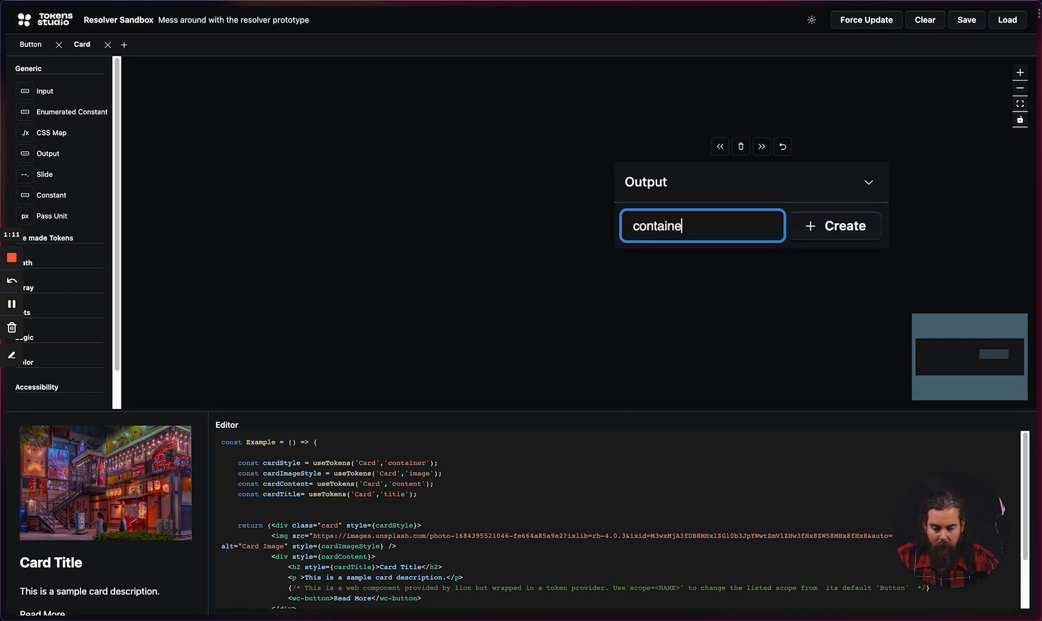
{"action": "key", "text": "Return"}
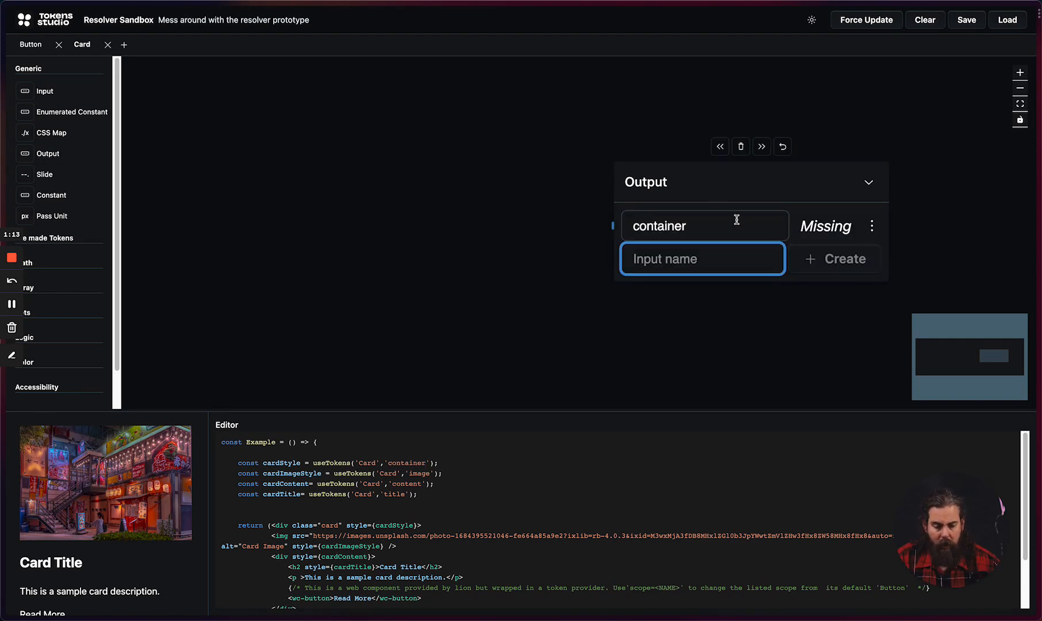
{"action": "scroll", "coordinate": [647, 206], "scroll_direction": "down", "scroll_amount": 3}
{"action": "scroll", "coordinate": [647, 205], "scroll_direction": "down", "scroll_amount": 3}
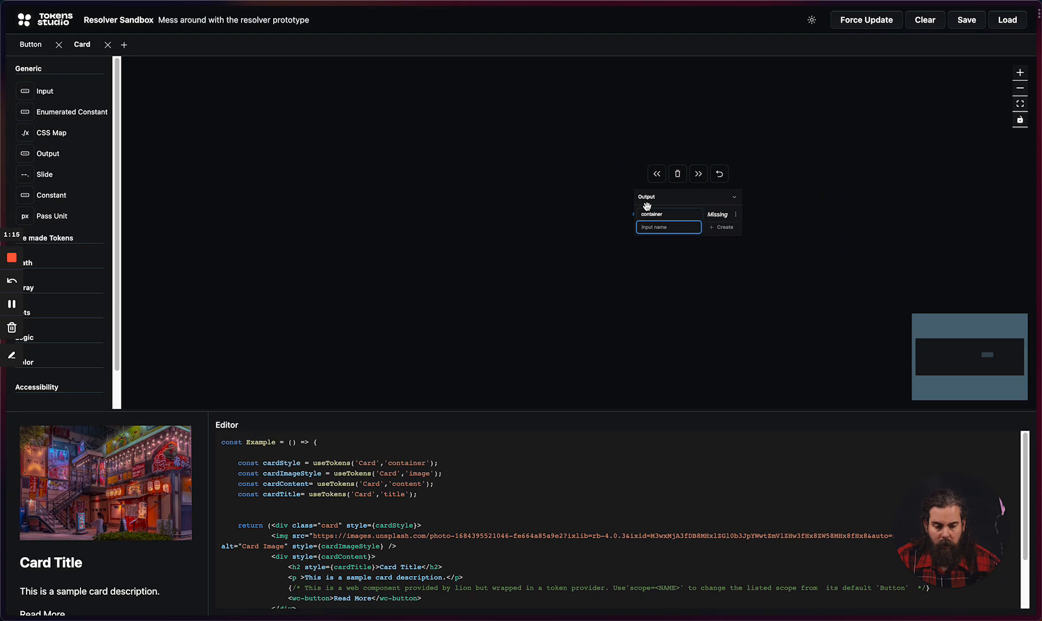
{"action": "key", "text": "XF86AudioLowerVolume"}
{"action": "key", "text": "XF86AudioLowerVolume"}
{"action": "key", "text": "XF86AudioLowerVolume"}
{"action": "key", "text": "XF86AudioLowerVolume"}
{"action": "key", "text": "XF86AudioLowerVolume"}
{"action": "key", "text": "XF86AudioLowerVolume"}
{"action": "key", "text": "XF86AudioLowerVolume"}
{"action": "key", "text": "XF86AudioLowerVolume"}
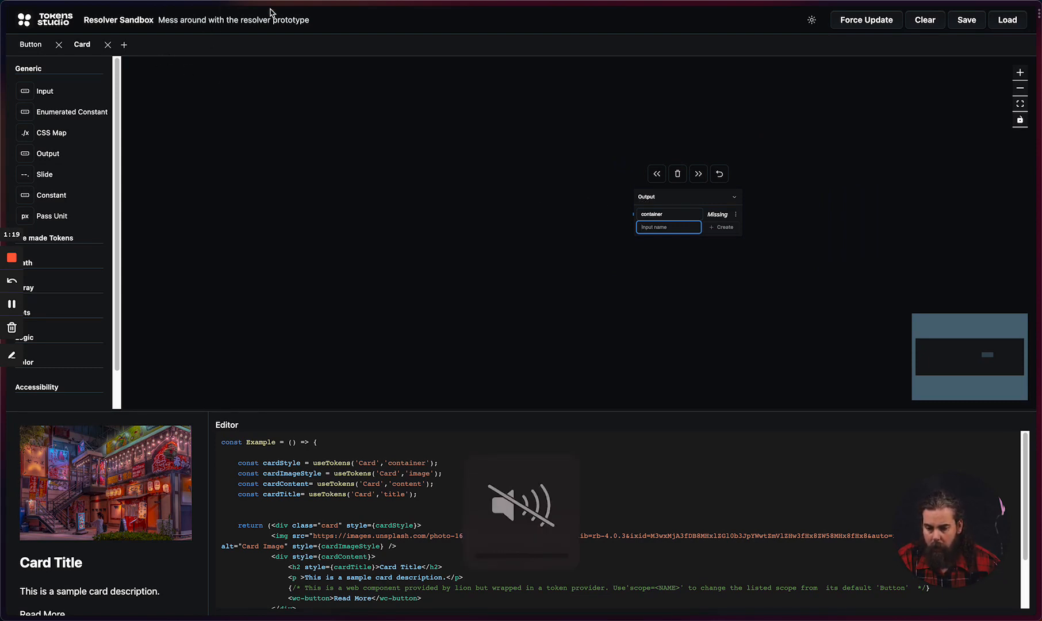
Step: Add an Input node well before the Output node and place a CSS Map node between the two
{"action": "left_click_drag", "start_coordinate": [56, 95], "coordinate": [268, 209]}
{"action": "left_click_drag", "start_coordinate": [369, 294], "coordinate": [551, 257]}
{"action": "left_click_drag", "start_coordinate": [496, 173], "coordinate": [438, 150]}
{"action": "left_click_drag", "start_coordinate": [60, 133], "coordinate": [669, 103]}
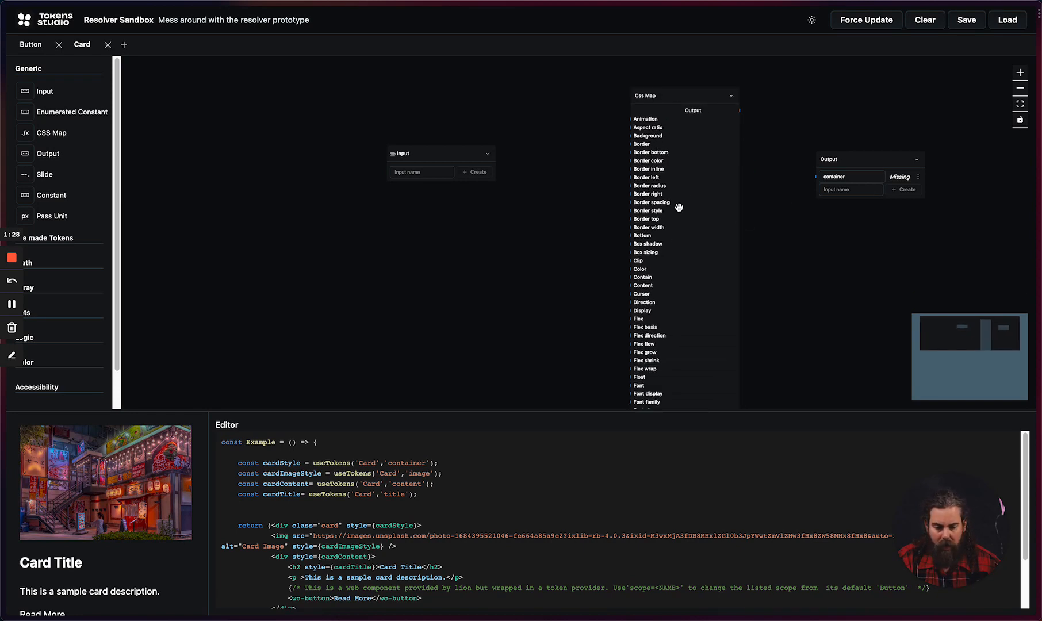
Step: Create an input named background on the Input node and set its value to #f00
{"action": "left_click", "coordinate": [425, 170]}
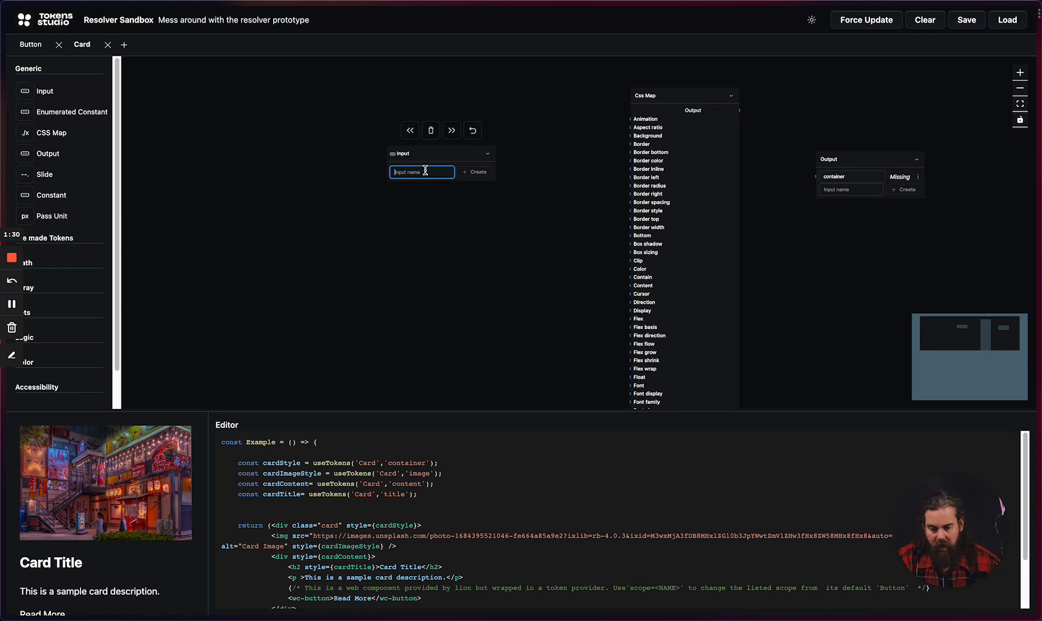
{"action": "type", "text": "bad"}
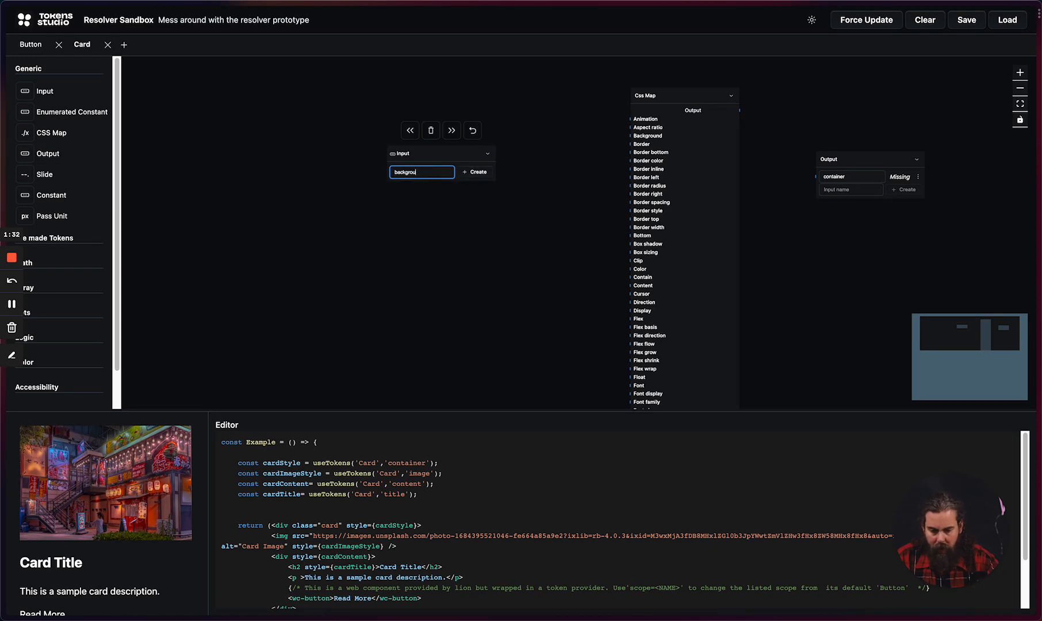
{"action": "key", "text": "Return"}
{"action": "scroll", "coordinate": [454, 184], "scroll_direction": "up", "scroll_amount": 5}
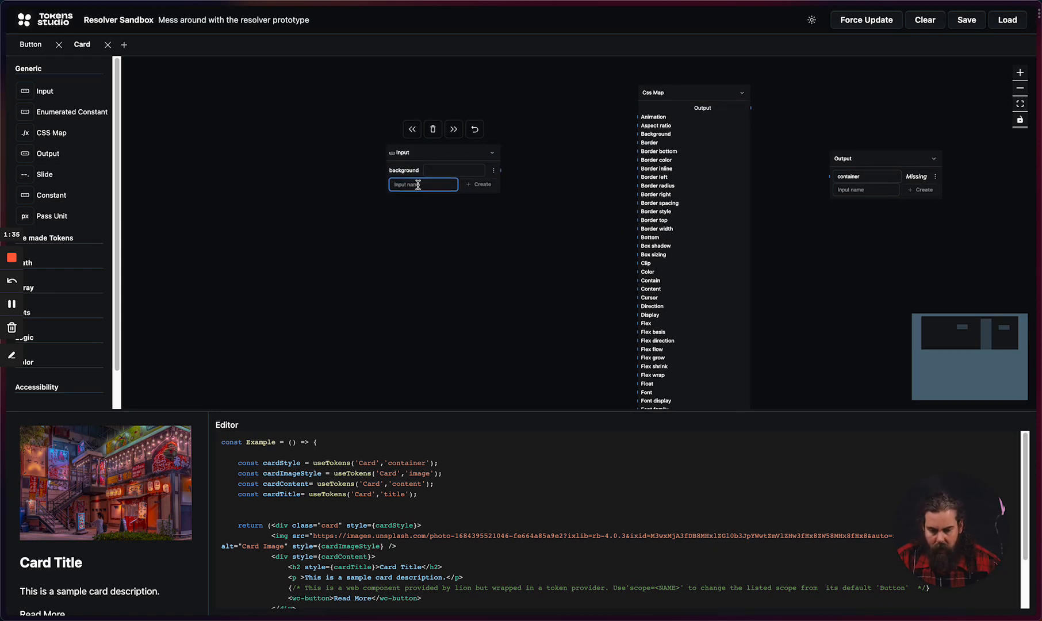
{"action": "scroll", "coordinate": [515, 173], "scroll_direction": "up", "scroll_amount": 1}
{"action": "left_click", "coordinate": [426, 164]}
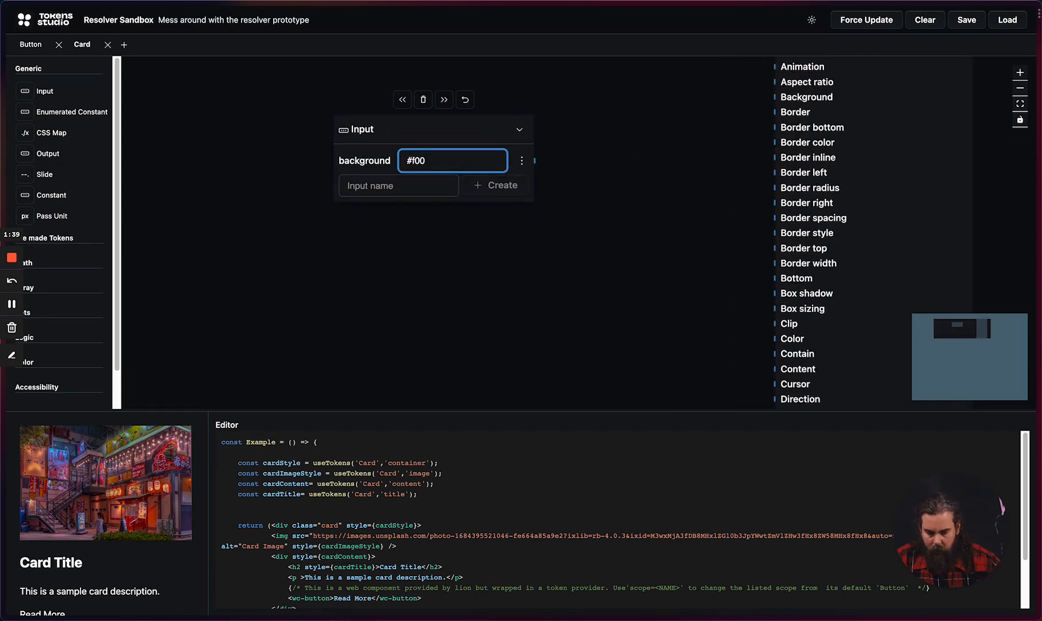
{"action": "type", "text": "#f00"}
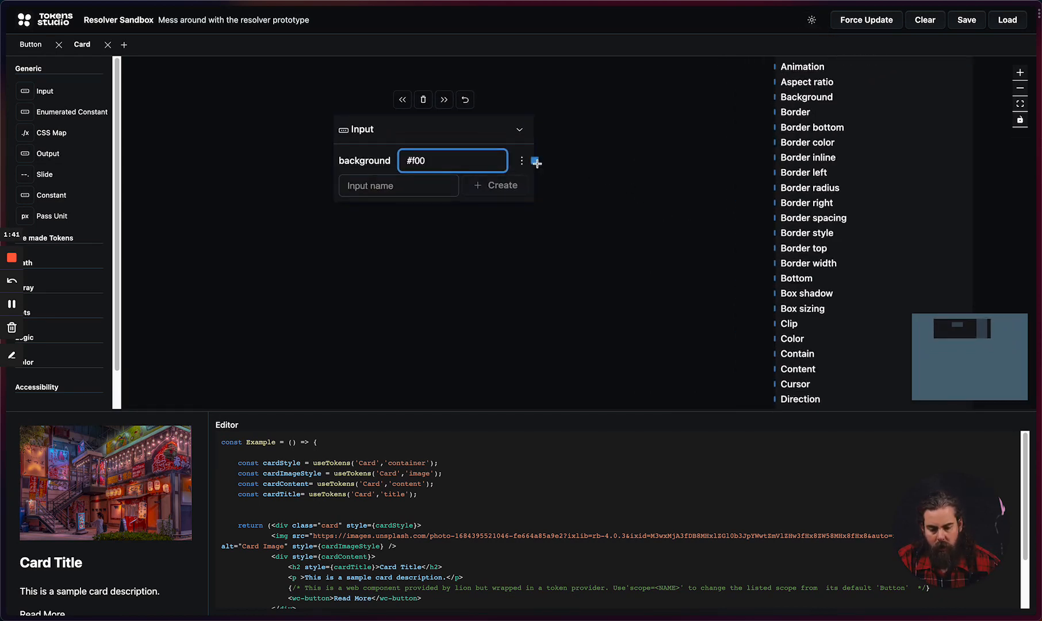
Step: Connect the background input to the CSS Map's Background property, and the CSS Map's output to the Output node's container
{"action": "left_click_drag", "start_coordinate": [535, 161], "coordinate": [772, 99]}
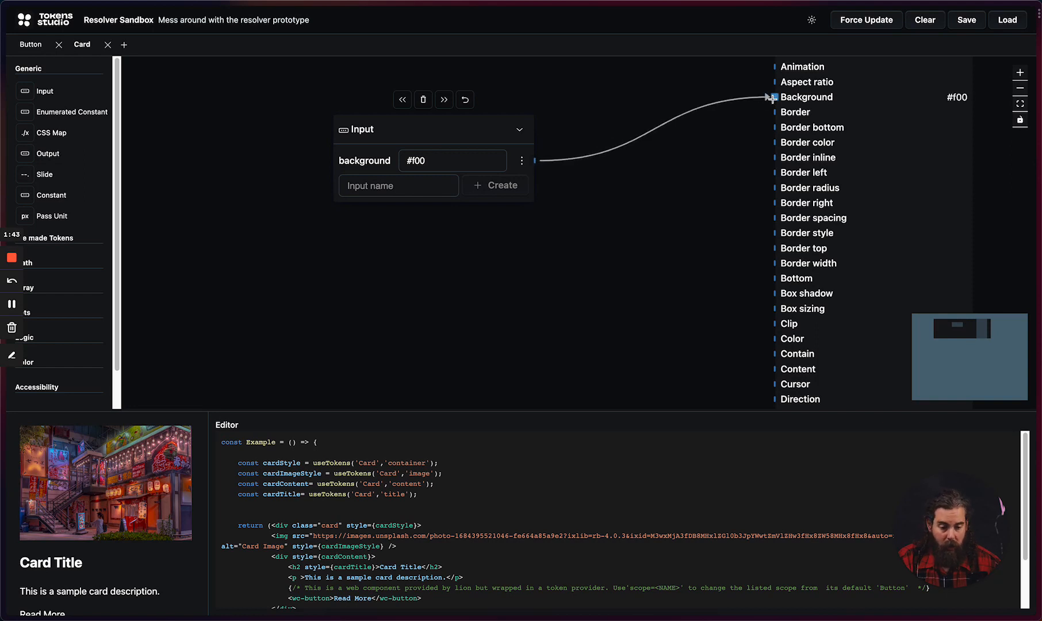
{"action": "left_click_drag", "start_coordinate": [769, 151], "coordinate": [539, 255]}
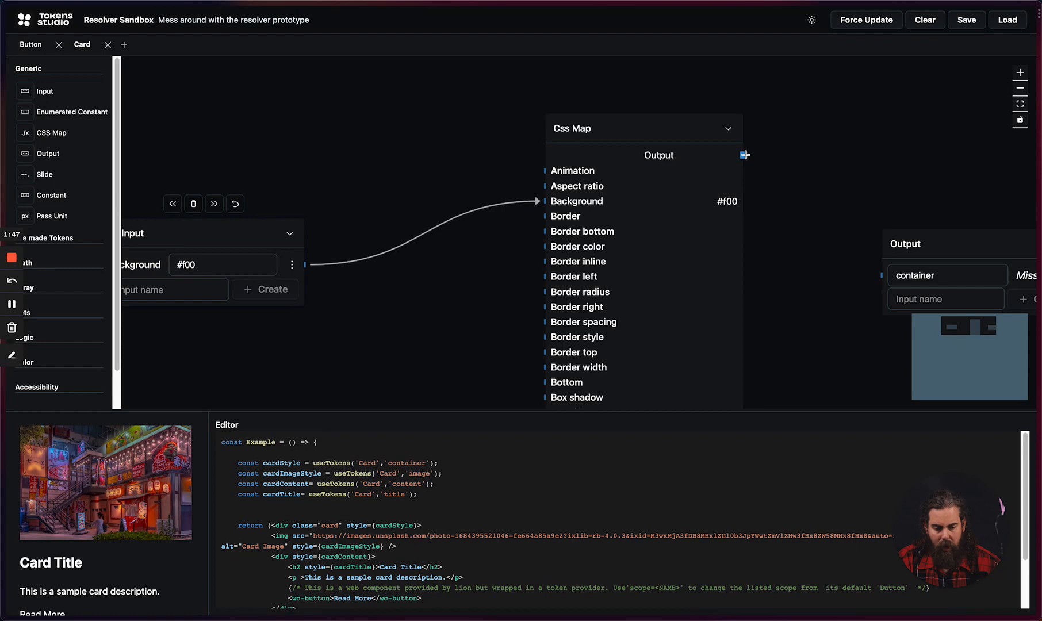
{"action": "left_click_drag", "start_coordinate": [744, 154], "coordinate": [874, 275]}
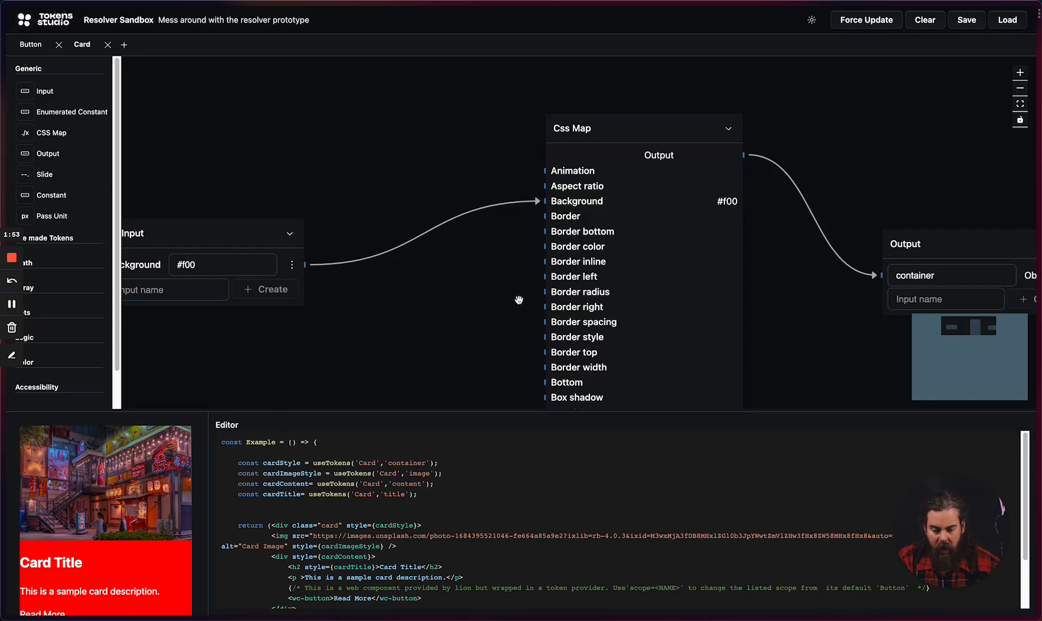
Step: Move the Input node farther from the CSS Map and add a Logic Switch node in the space between them
{"action": "scroll", "coordinate": [520, 297], "scroll_direction": "down", "scroll_amount": 5}
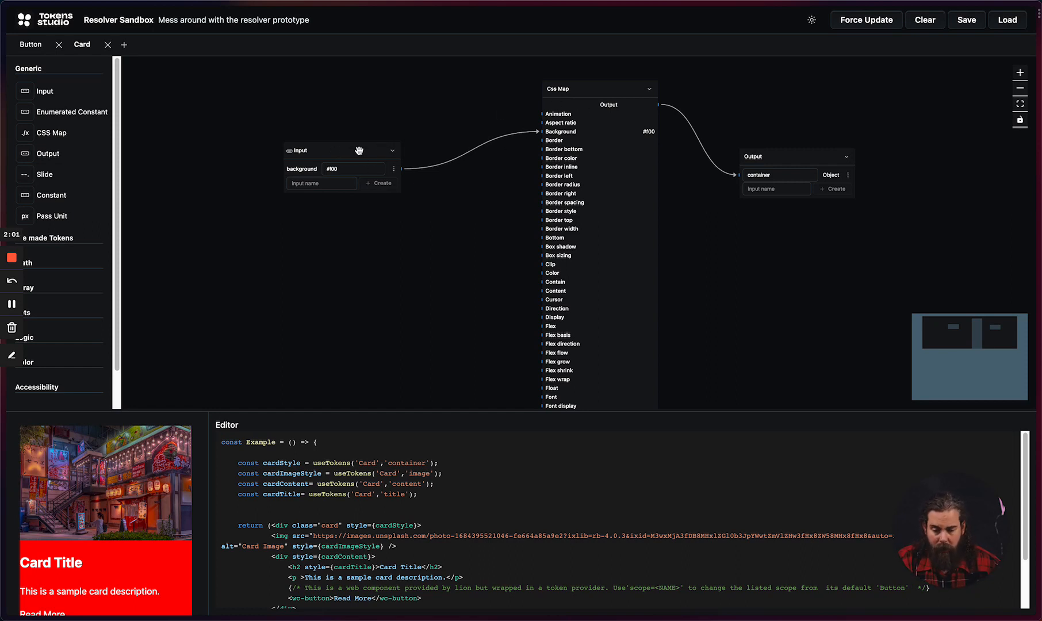
{"action": "left_click_drag", "start_coordinate": [381, 143], "coordinate": [254, 145]}
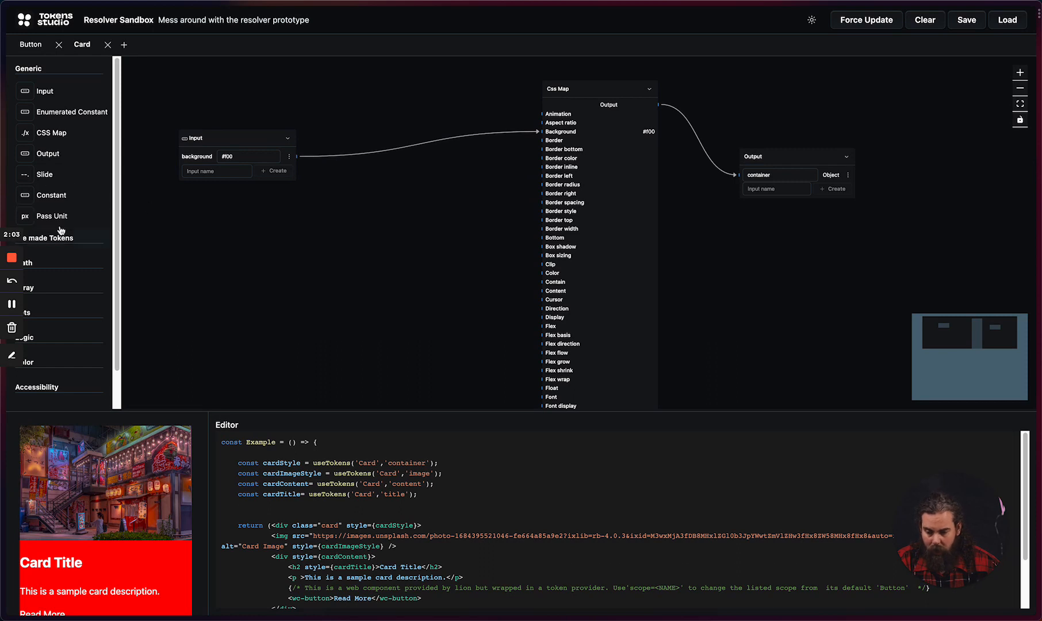
{"action": "scroll", "coordinate": [62, 253], "scroll_direction": "down", "scroll_amount": 3}
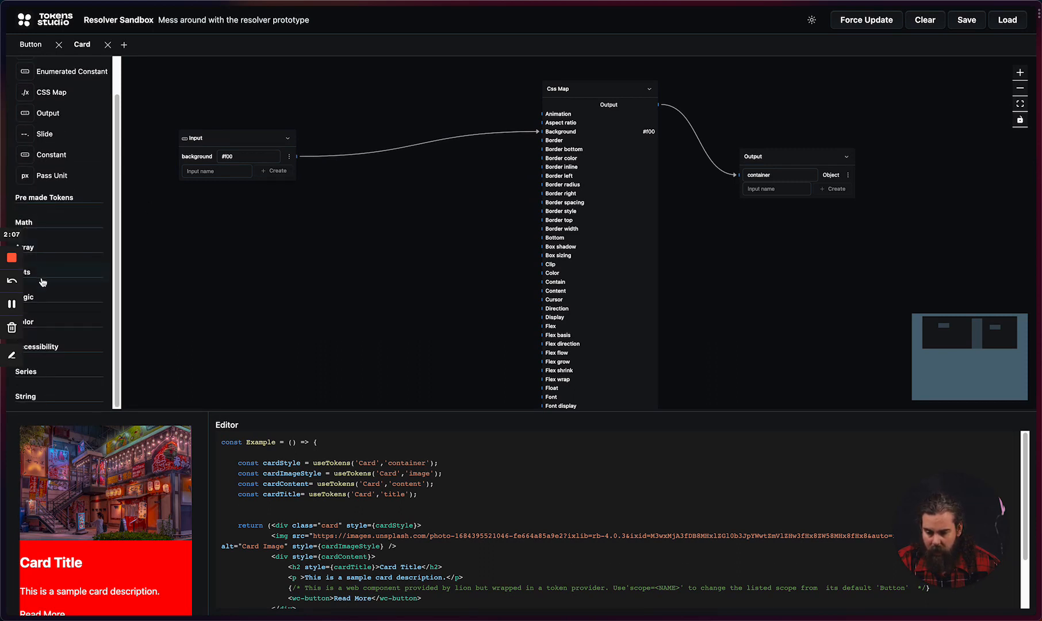
{"action": "left_click", "coordinate": [42, 294]}
{"action": "left_click_drag", "start_coordinate": [51, 223], "coordinate": [400, 208]}
{"action": "left_click_drag", "start_coordinate": [258, 141], "coordinate": [222, 134]}
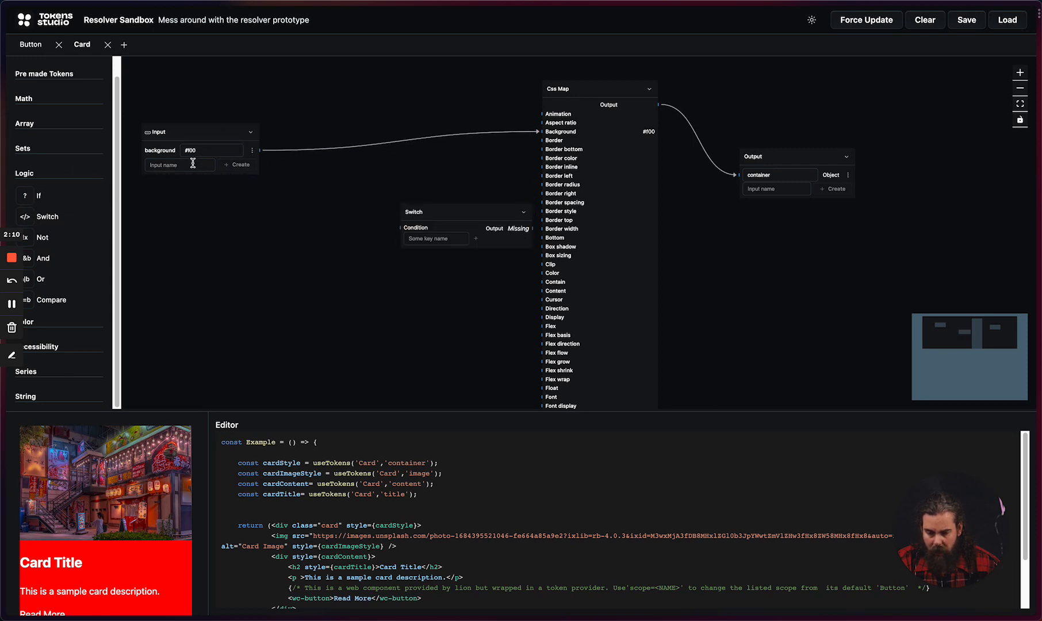
Step: Create two more inputs named primary and secondary on the Input node
{"action": "left_click", "coordinate": [193, 165]}
{"action": "type", "text": "foreground"}
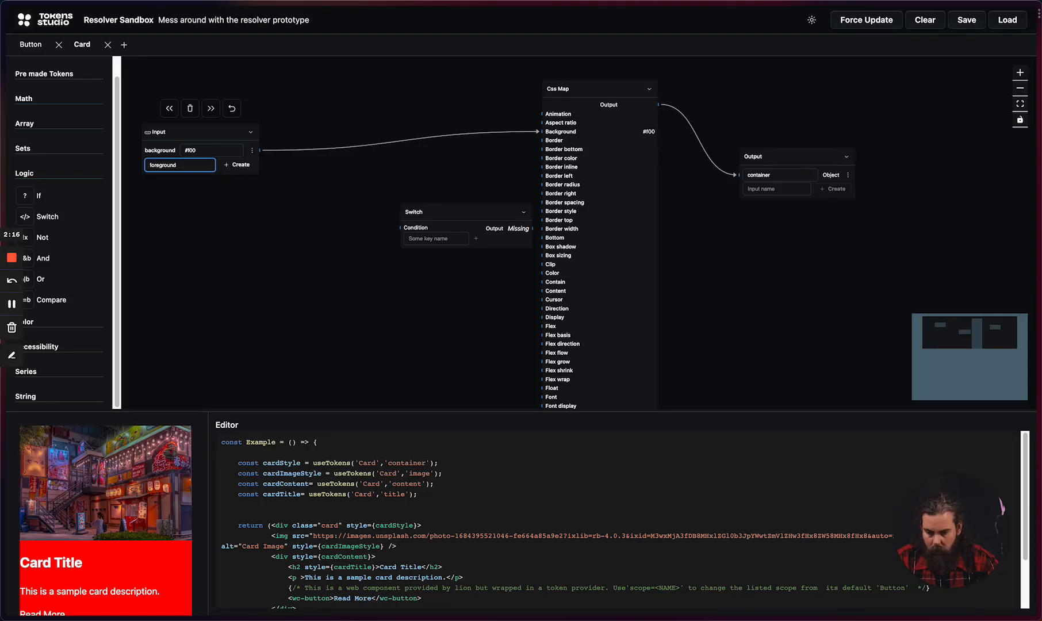
{"action": "key", "text": "alt+BackSpace"}
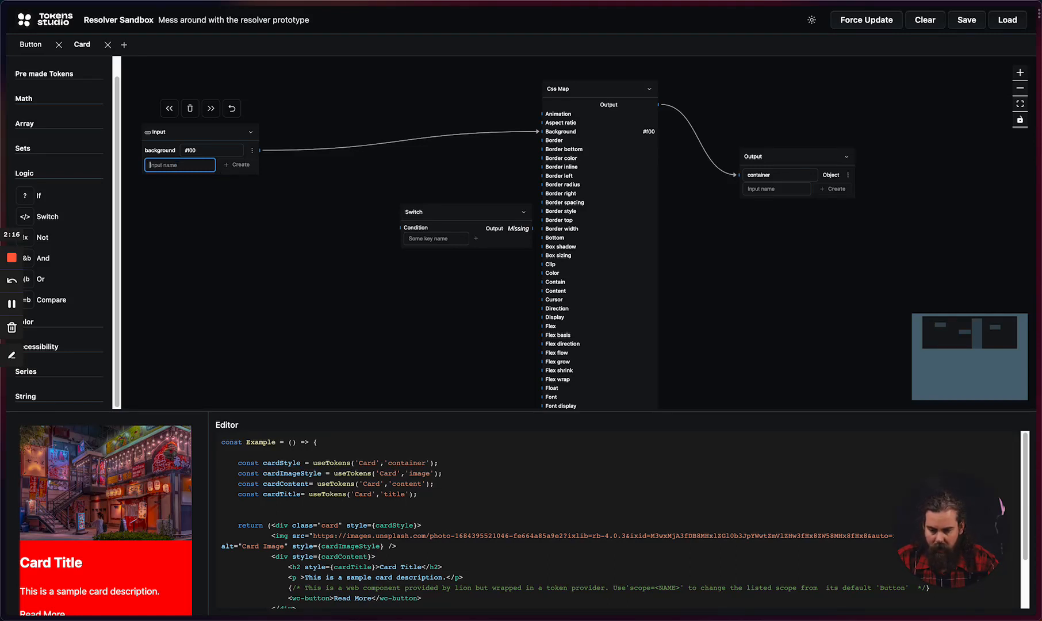
{"action": "type", "text": "pr"}
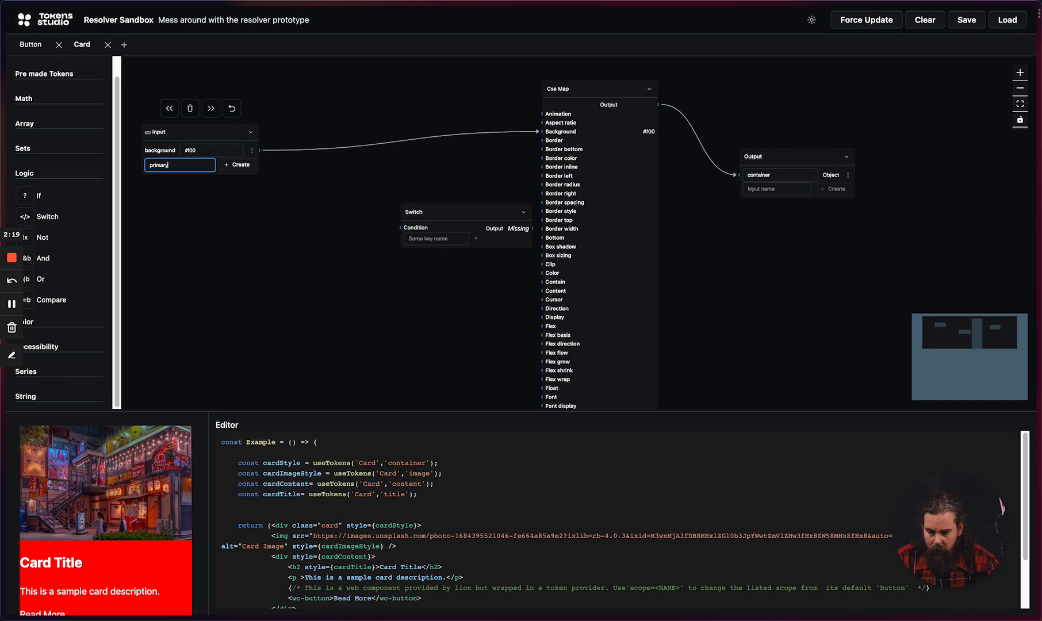
{"action": "type", "text": "imary"}
{"action": "key", "text": "Return"}
{"action": "type", "text": "se"}
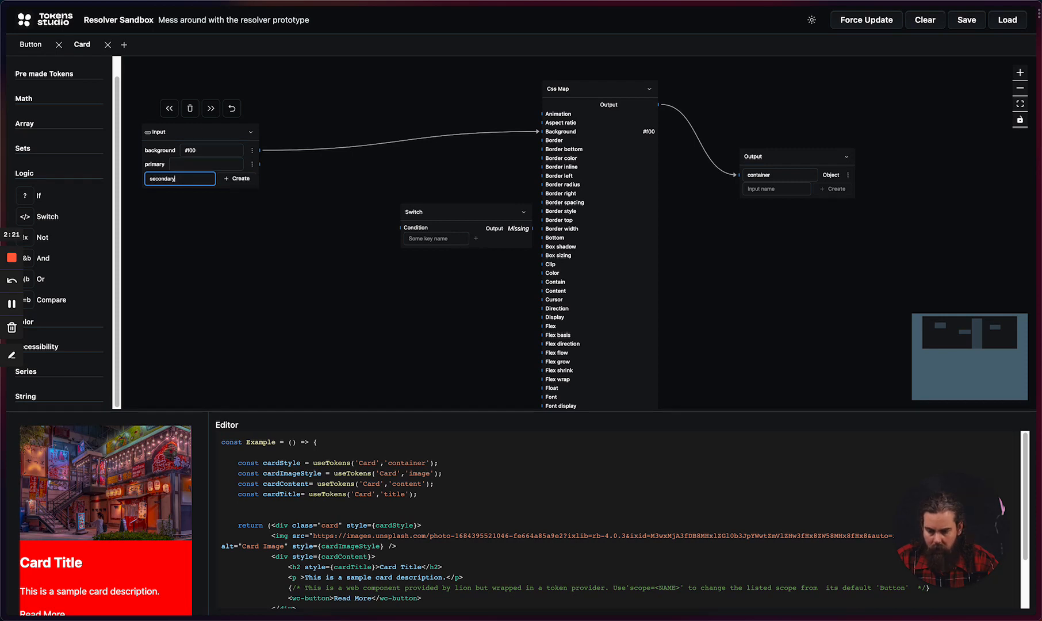
{"action": "type", "text": "condary"}
{"action": "key", "text": "Return"}
Step: Set the primary input's value to #0f0 and the secondary input's value to #00f
{"action": "left_click", "coordinate": [226, 174]}
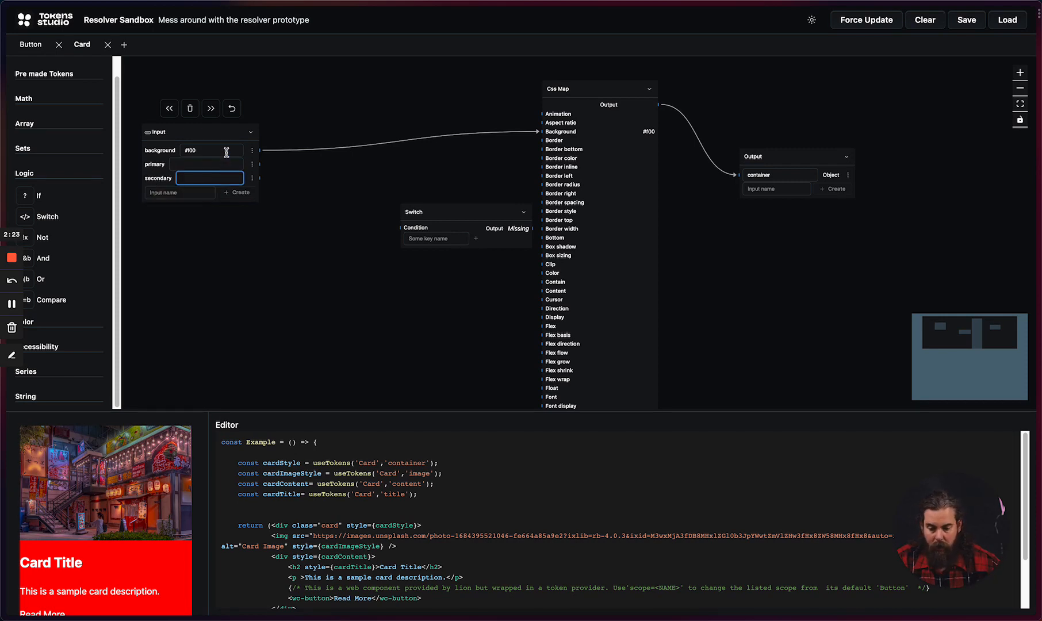
{"action": "left_click", "coordinate": [225, 163]}
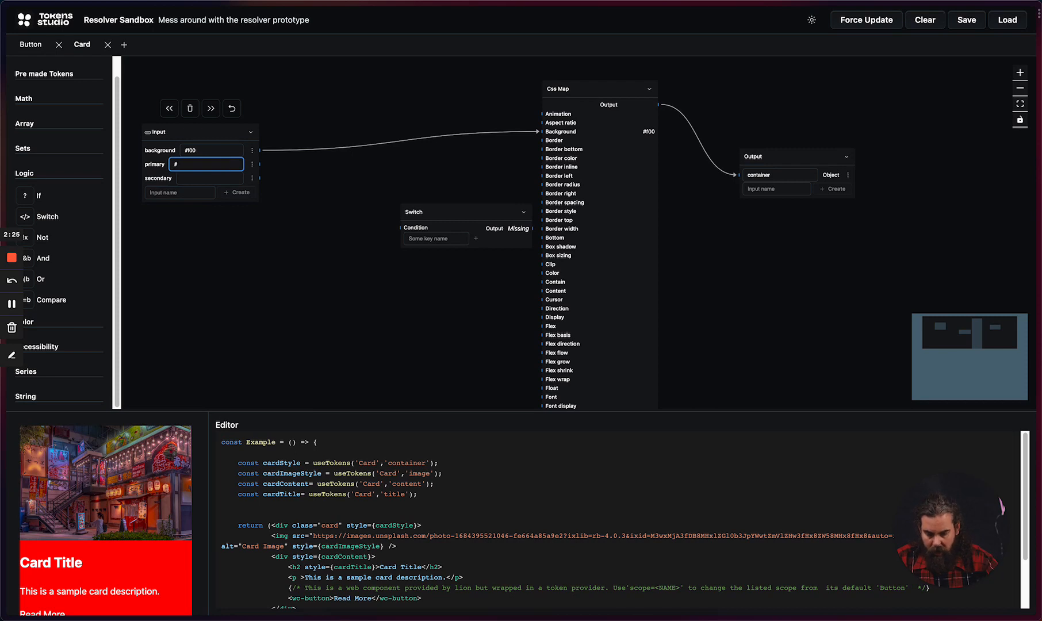
{"action": "key", "text": "Tab"}
{"action": "key", "text": "Tab"}
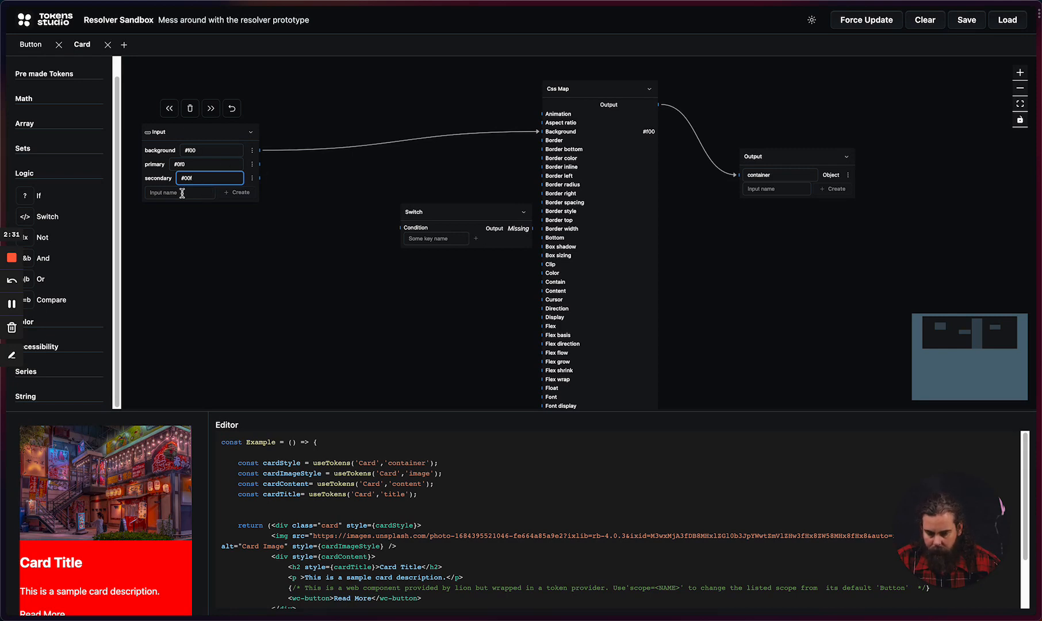
{"action": "left_click", "coordinate": [182, 193]}
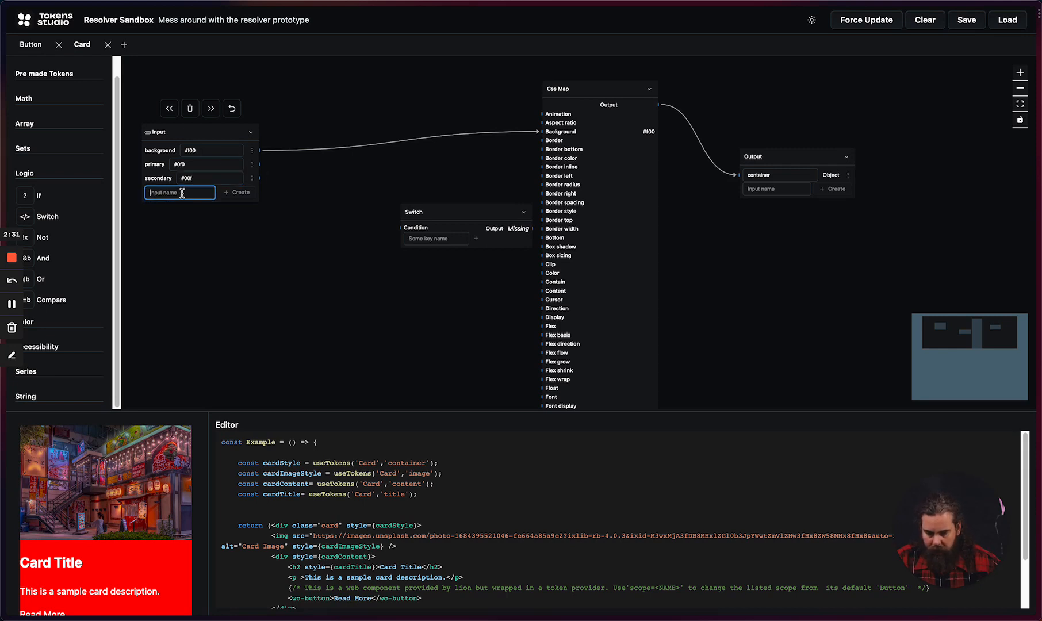
Step: Add an Enumerated Constant node to the Card graph in the free space below the Input node
{"action": "scroll", "coordinate": [36, 80], "scroll_direction": "up", "scroll_amount": 1}
{"action": "left_click", "coordinate": [37, 72]}
{"action": "left_click_drag", "start_coordinate": [60, 111], "coordinate": [224, 278]}
{"action": "left_click_drag", "start_coordinate": [285, 339], "coordinate": [451, 295]}
{"action": "left_click_drag", "start_coordinate": [431, 242], "coordinate": [302, 249]}
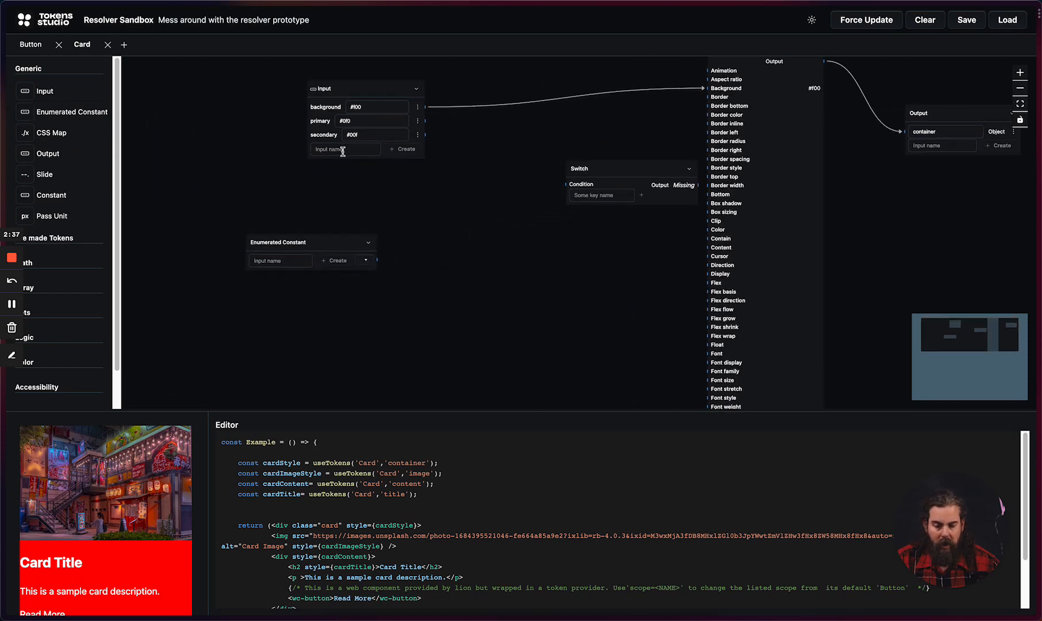
Step: Create the options primary and secondary on the Enumerated Constant node and select primary as its value
{"action": "left_click", "coordinate": [298, 261]}
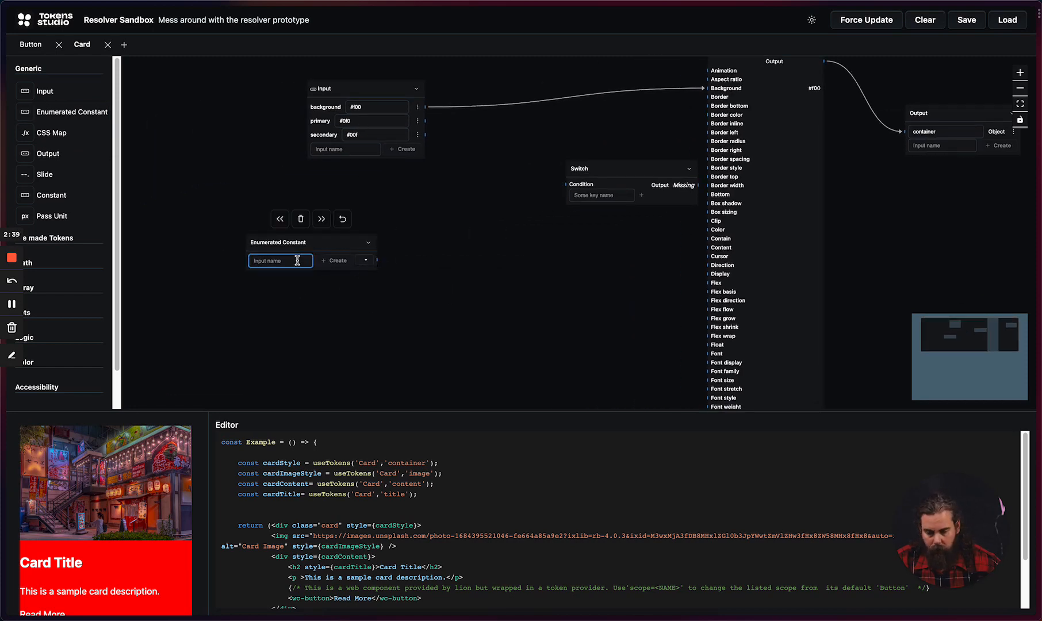
{"action": "type", "text": "primary"}
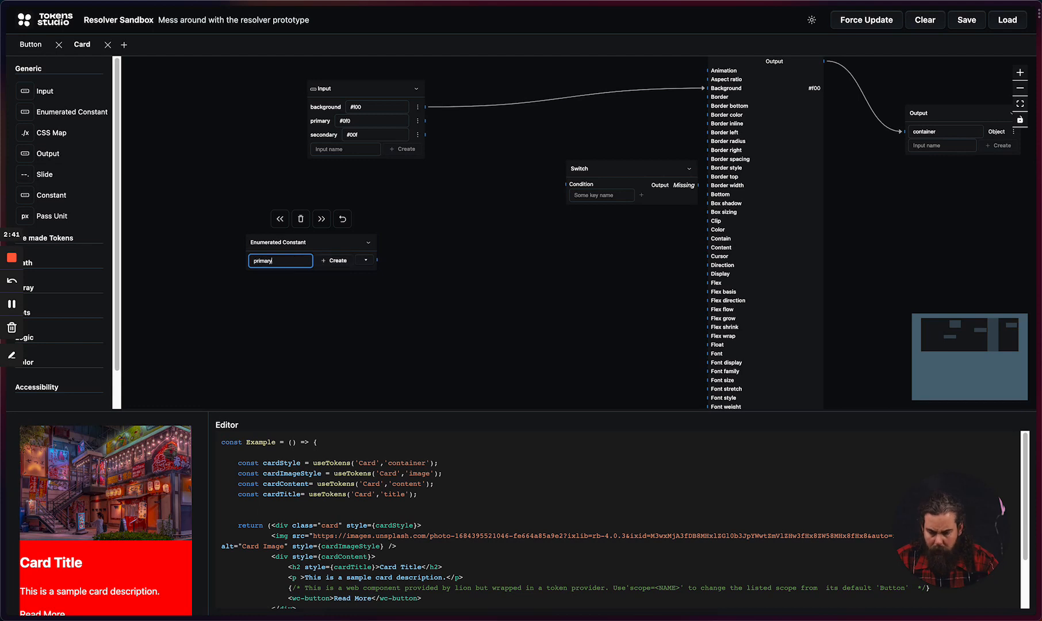
{"action": "key", "text": "Return"}
{"action": "type", "text": "secondary"}
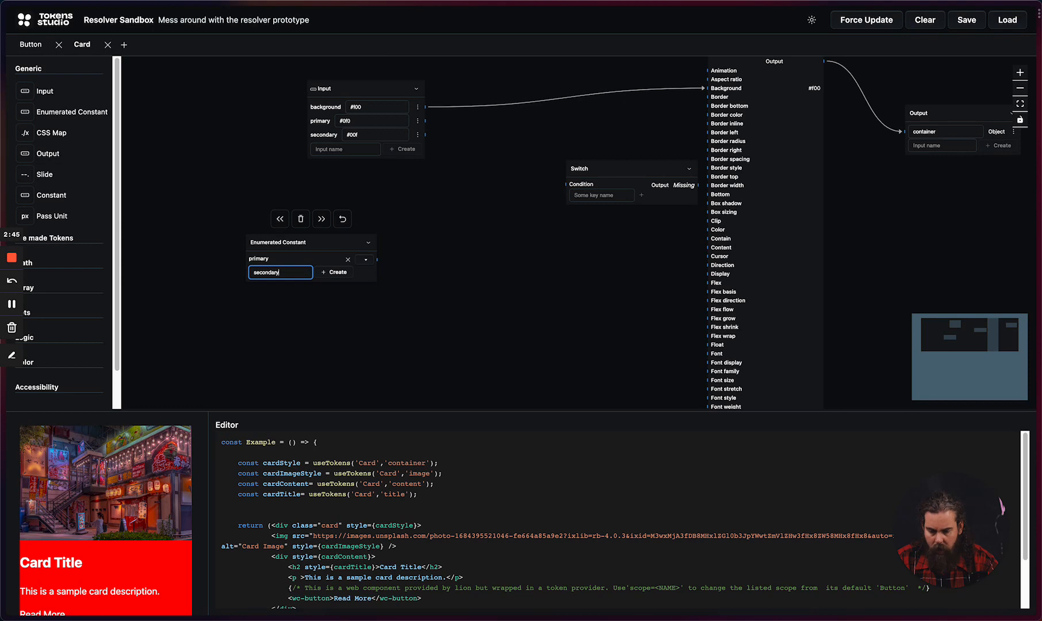
{"action": "key", "text": "Return"}
{"action": "left_click", "coordinate": [362, 260]}
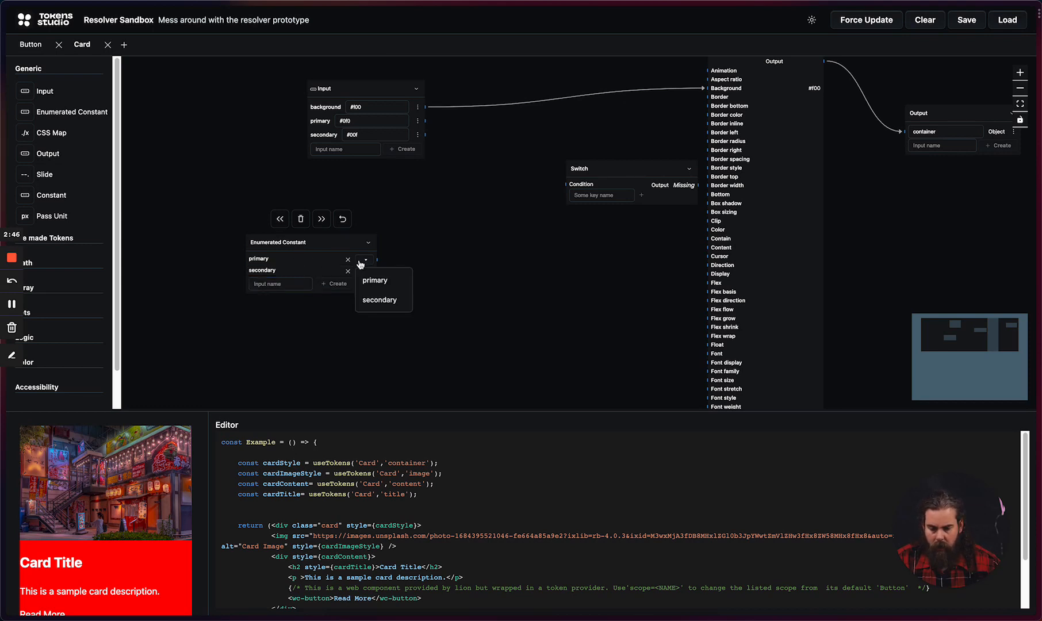
{"action": "left_click", "coordinate": [375, 277]}
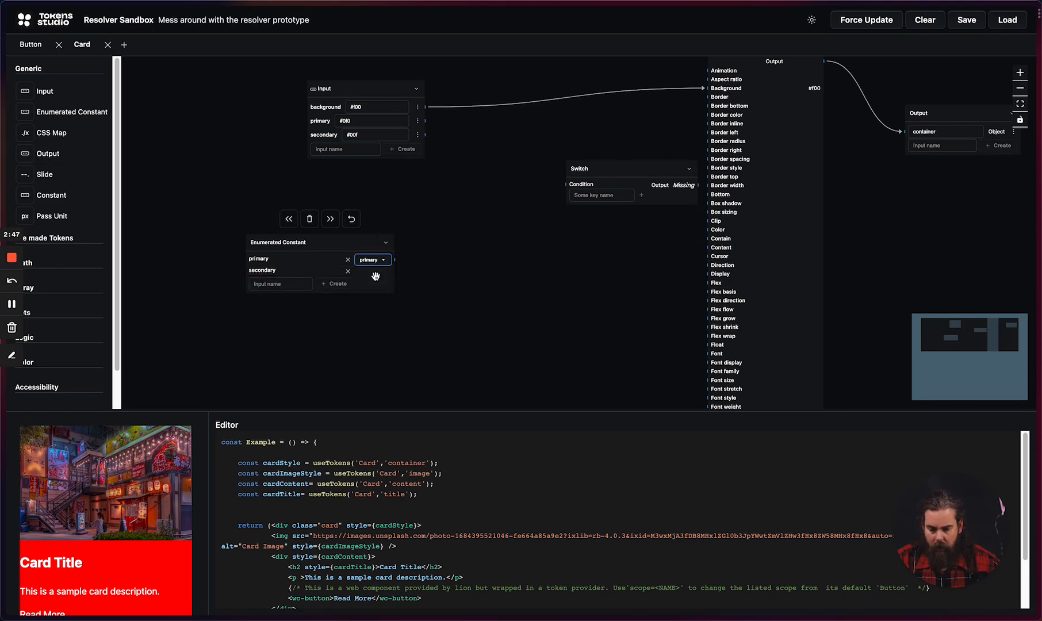
Step: Add two keys named primary and secondary to the Switch node
{"action": "left_click", "coordinate": [604, 195]}
{"action": "type", "text": "primary"}
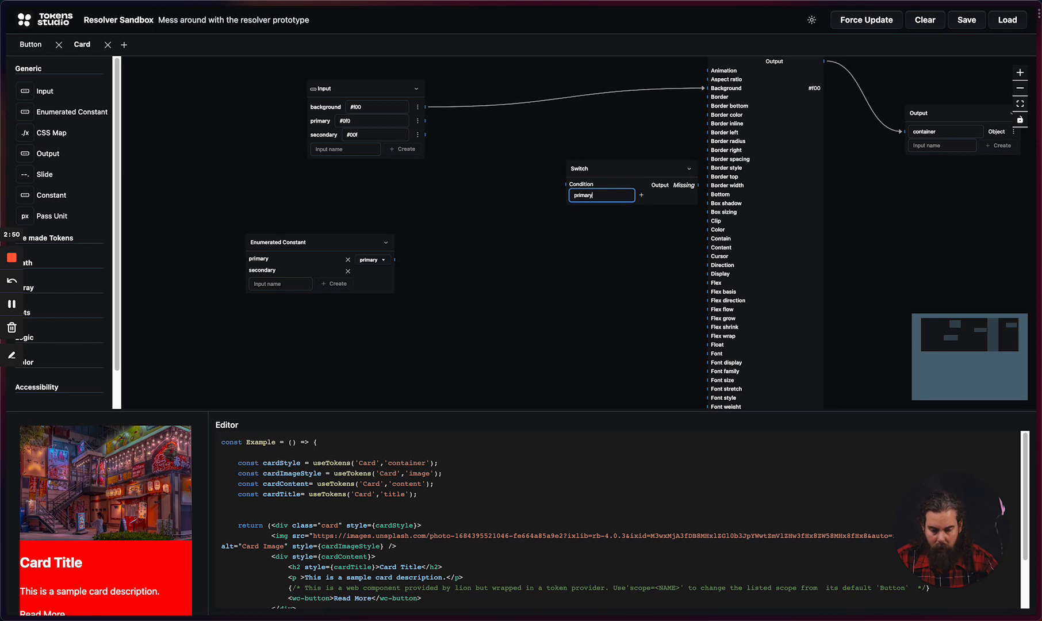
{"action": "key", "text": "Return"}
{"action": "type", "text": "sec"}
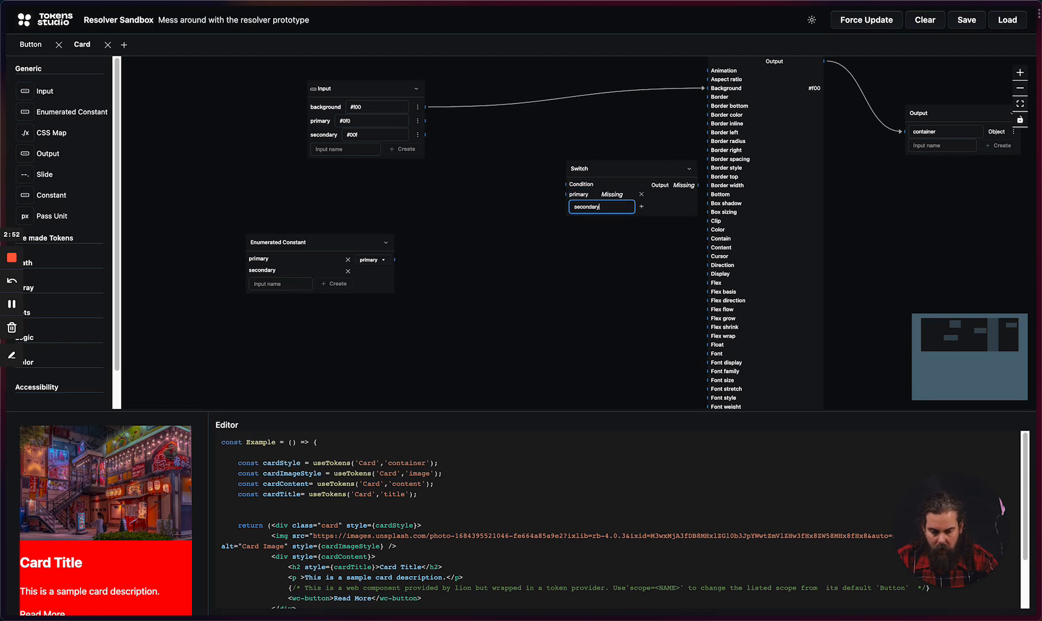
{"action": "type", "text": "ondary"}
{"action": "key", "text": "Return"}
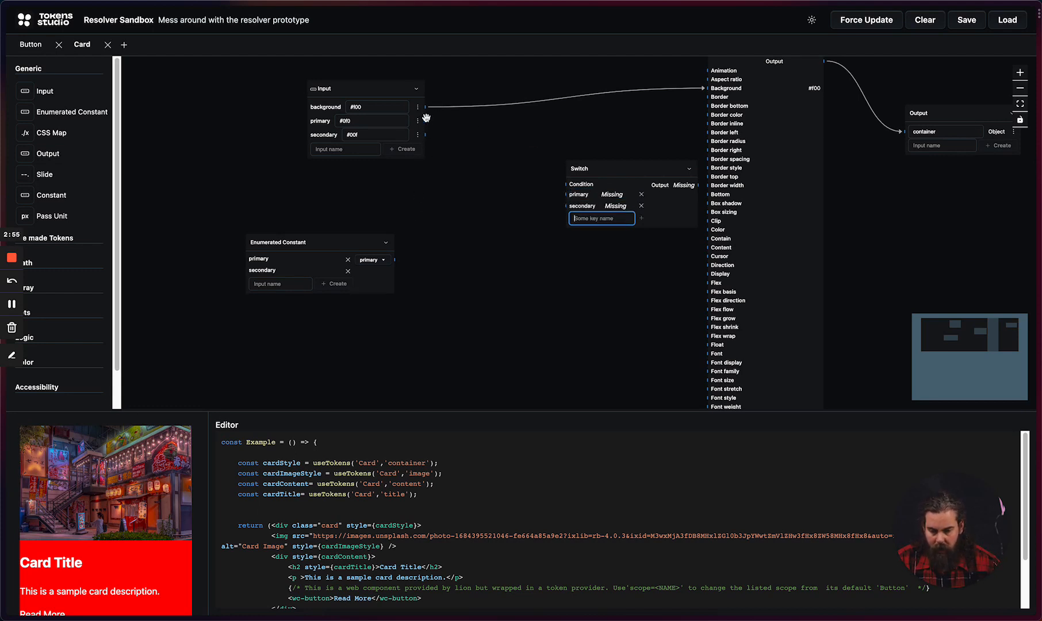
Step: Connect the Input's primary and secondary values to the matching Switch keys, and the Enumerated Constant to the Switch's Condition
{"action": "left_click_drag", "start_coordinate": [426, 120], "coordinate": [563, 195]}
{"action": "left_click_drag", "start_coordinate": [424, 134], "coordinate": [564, 206]}
{"action": "left_click_drag", "start_coordinate": [394, 259], "coordinate": [564, 184]}
Step: Move the Switch node closer to the Input node and connect its output to the CSS Map's Background property
{"action": "left_click_drag", "start_coordinate": [626, 172], "coordinate": [557, 145]}
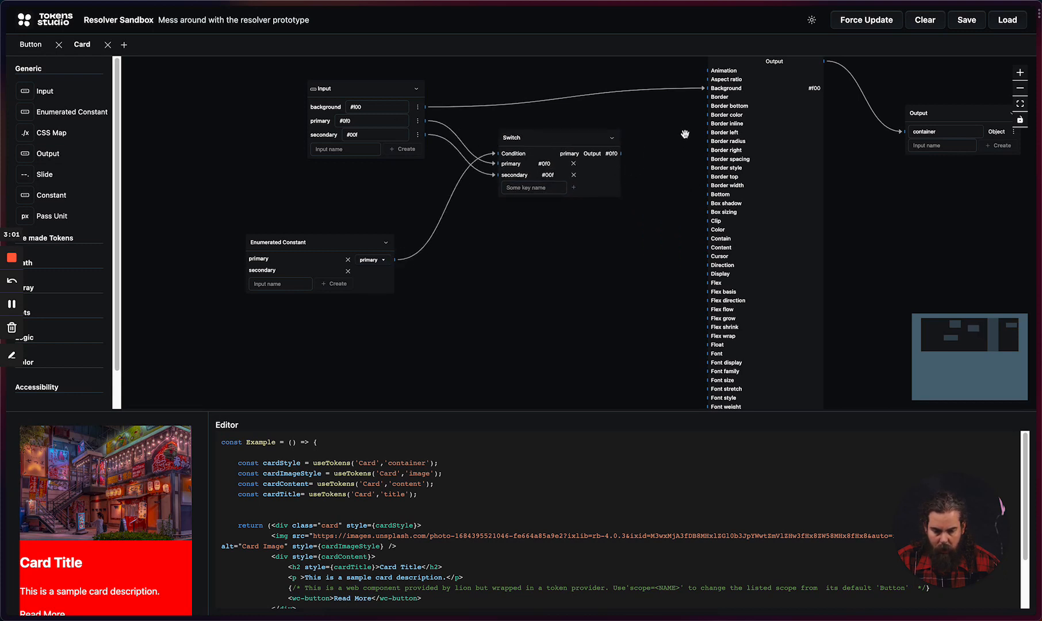
{"action": "left_click_drag", "start_coordinate": [684, 134], "coordinate": [592, 227]}
{"action": "left_click_drag", "start_coordinate": [526, 248], "coordinate": [616, 181]}
{"action": "scroll", "coordinate": [482, 294], "scroll_direction": "down", "scroll_amount": 1}
{"action": "left_click_drag", "start_coordinate": [484, 294], "coordinate": [537, 222]}
Step: Test the card background by switching the Enumerated Constant to secondary and back to primary
{"action": "left_click", "coordinate": [339, 286]}
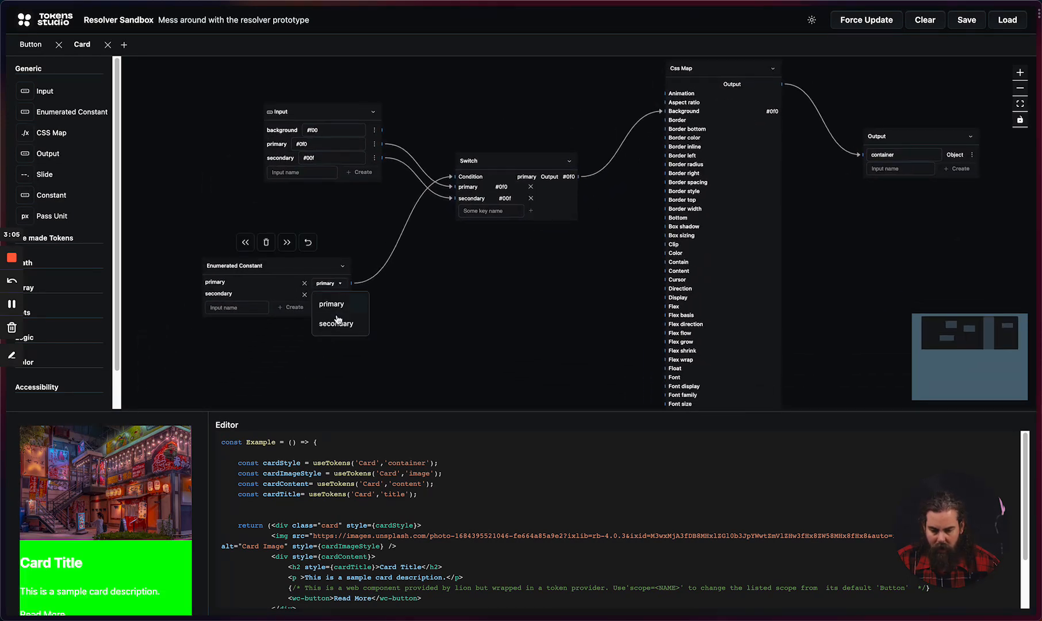
{"action": "left_click", "coordinate": [337, 321]}
{"action": "left_click", "coordinate": [334, 283]}
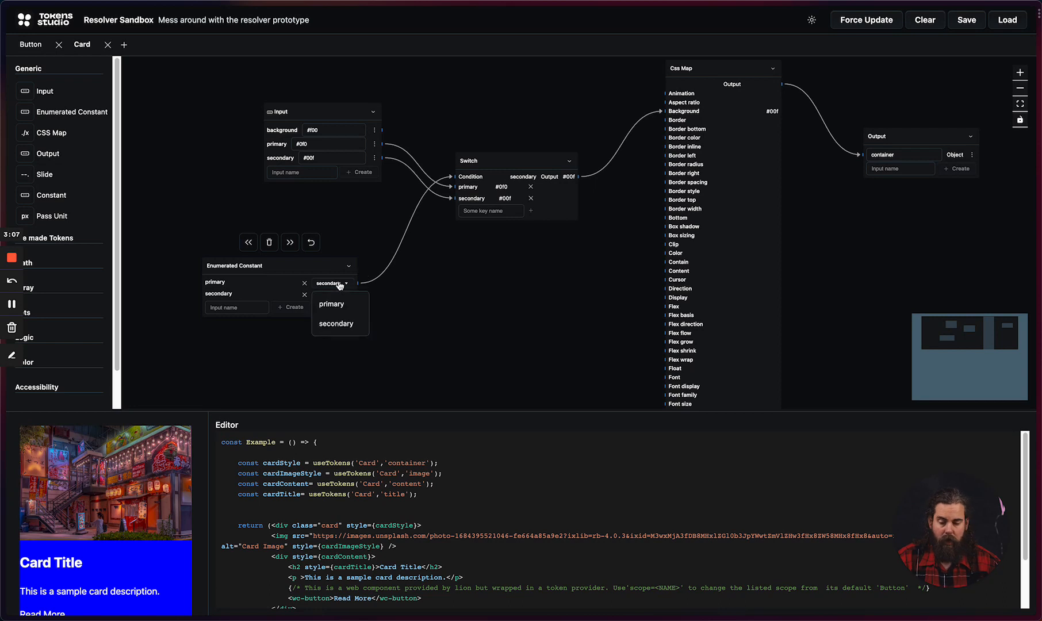
{"action": "left_click", "coordinate": [339, 305]}
{"action": "left_click_drag", "start_coordinate": [600, 190], "coordinate": [570, 223]}
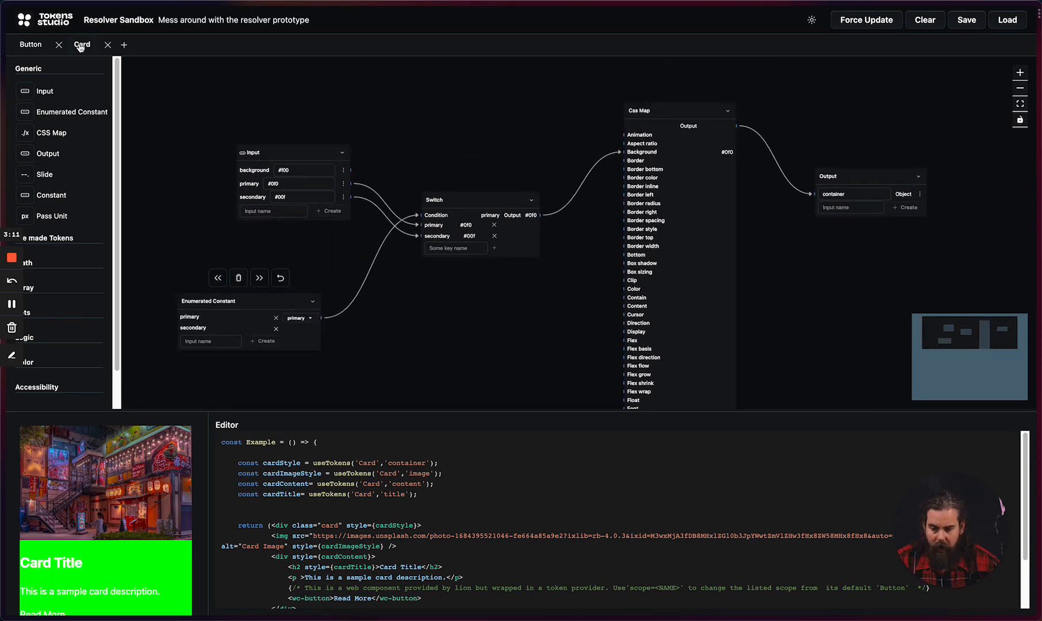
Step: Create a new graph named multiTheme and open it
{"action": "left_click", "coordinate": [124, 45]}
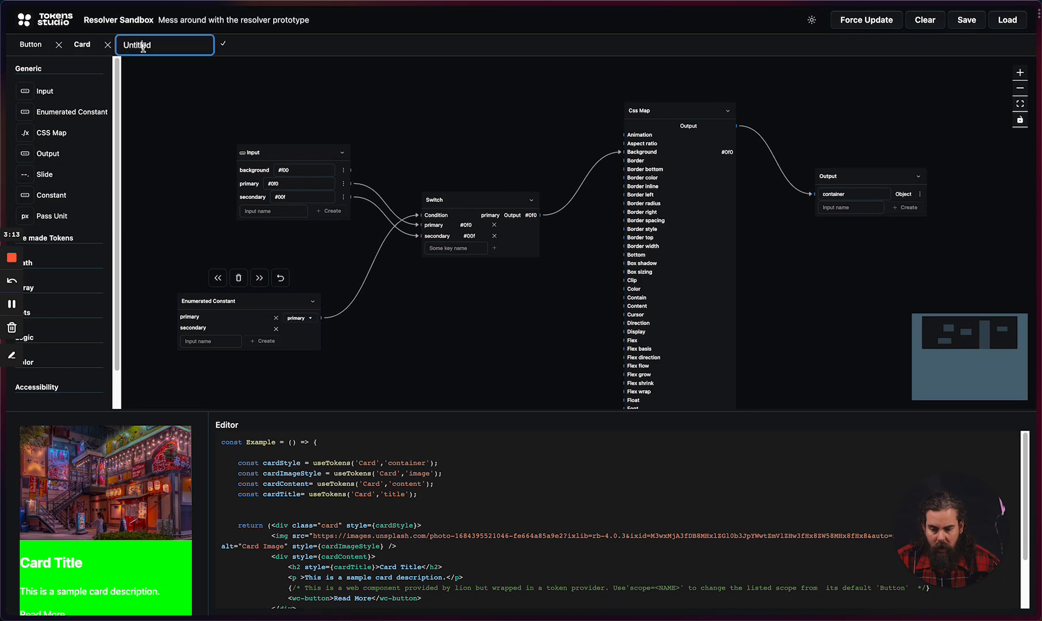
{"action": "double_click", "coordinate": [132, 45]}
{"action": "type", "text": "multi"}
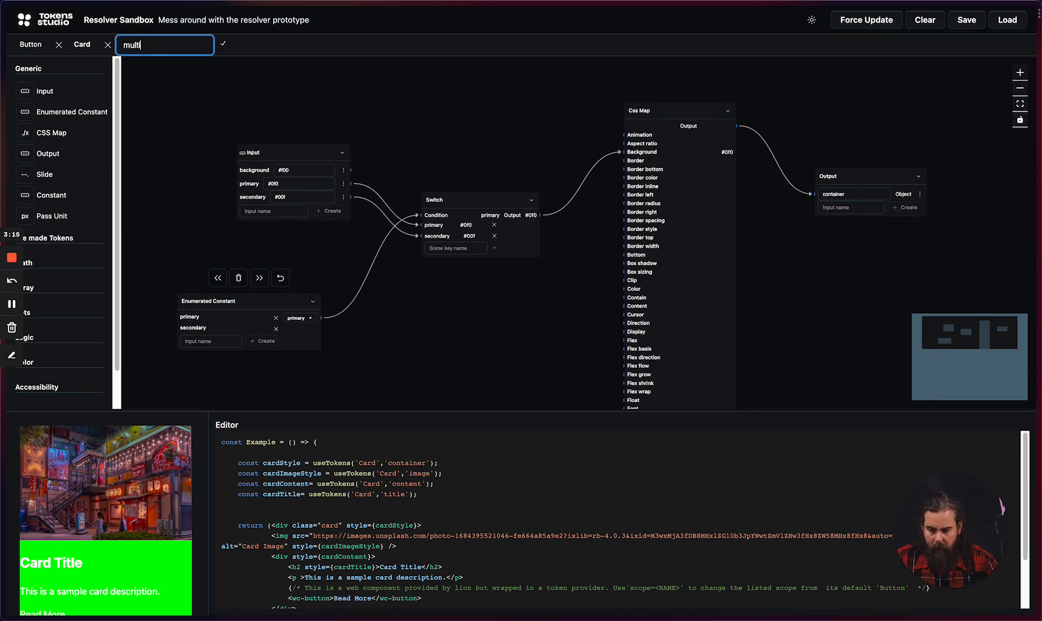
{"action": "type", "text": "Theme"}
{"action": "key", "text": "Return"}
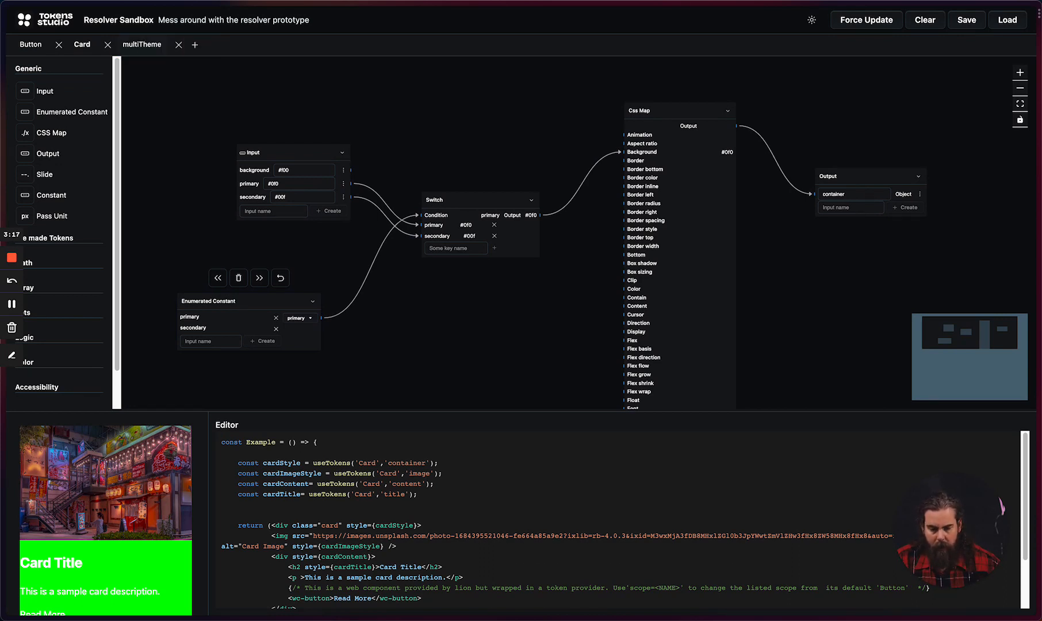
{"action": "left_click", "coordinate": [136, 51]}
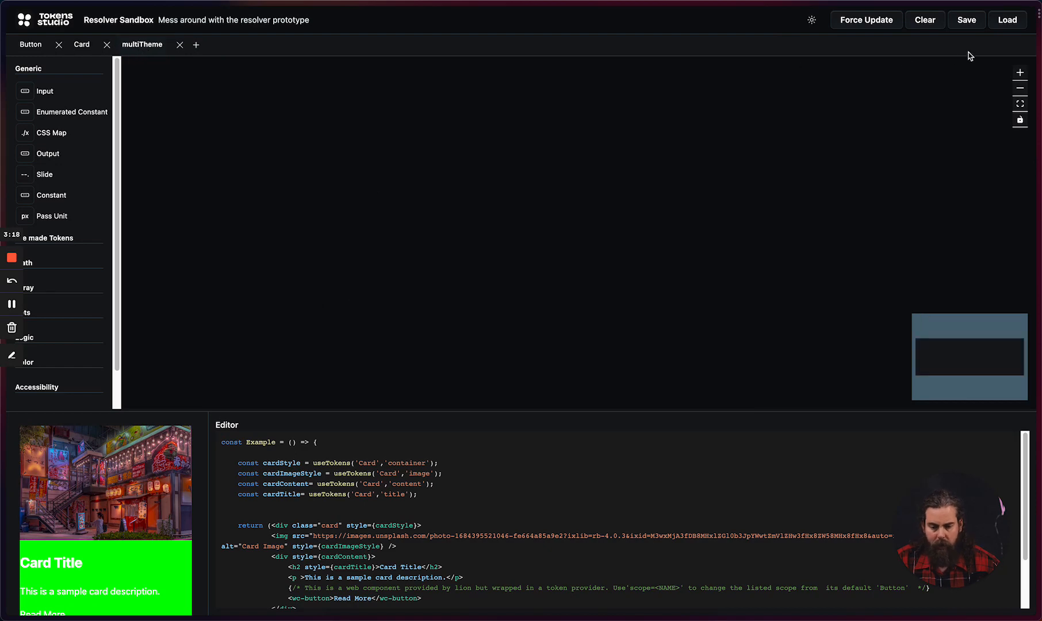
Step: Load multiTheme (20).json from the Downloads folder into the multiTheme graph and widen the preview area
{"action": "left_click", "coordinate": [1008, 30]}
{"action": "left_click", "coordinate": [332, 273]}
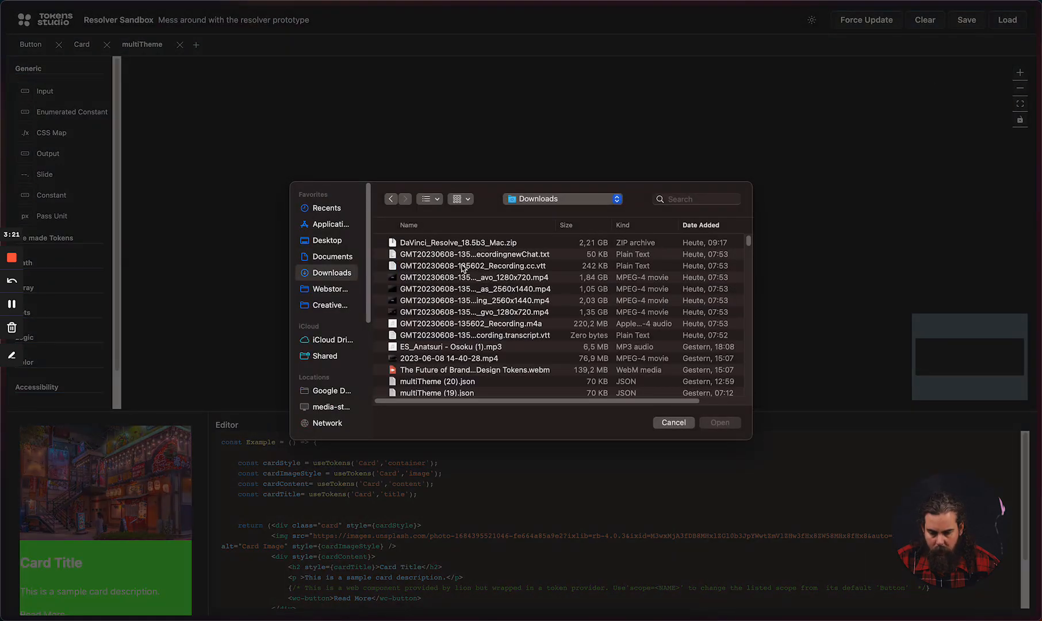
{"action": "scroll", "coordinate": [485, 339], "scroll_direction": "down", "scroll_amount": 5}
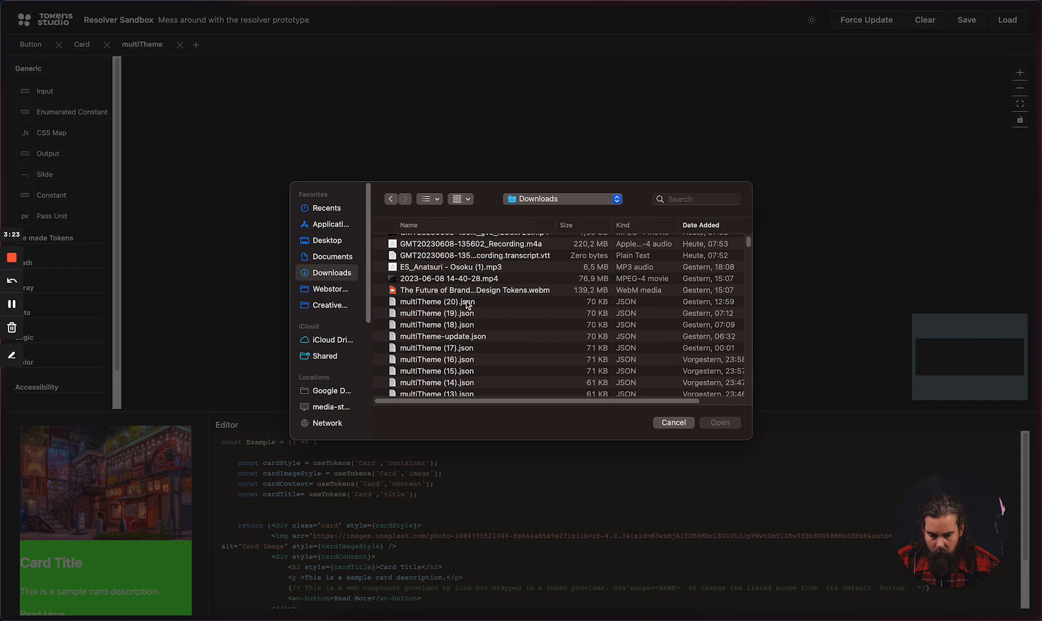
{"action": "left_click", "coordinate": [467, 304]}
{"action": "left_click", "coordinate": [712, 425]}
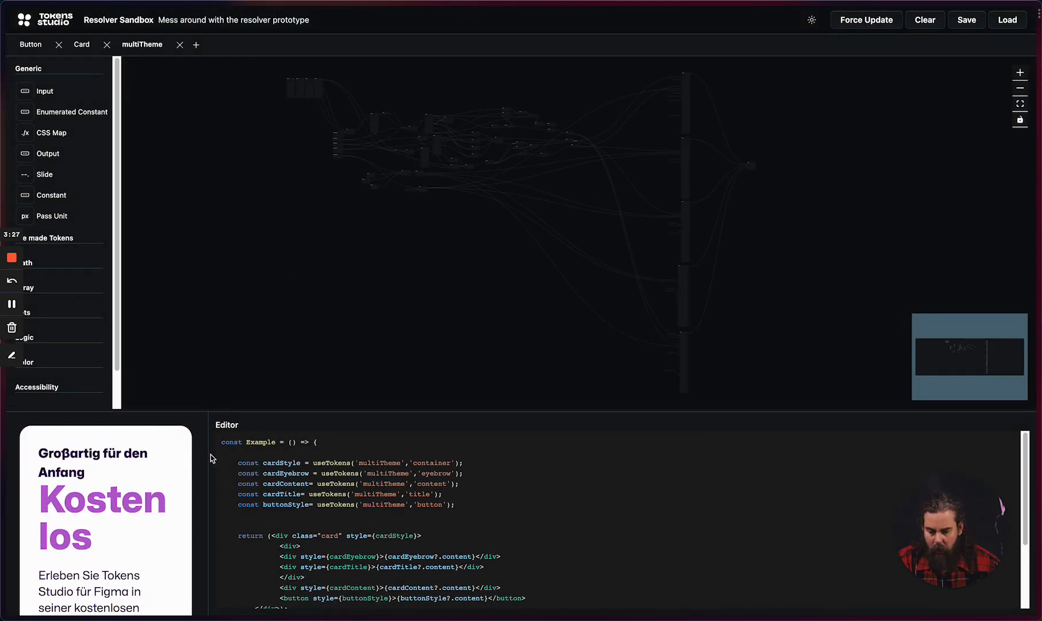
{"action": "left_click_drag", "start_coordinate": [210, 458], "coordinate": [339, 454]}
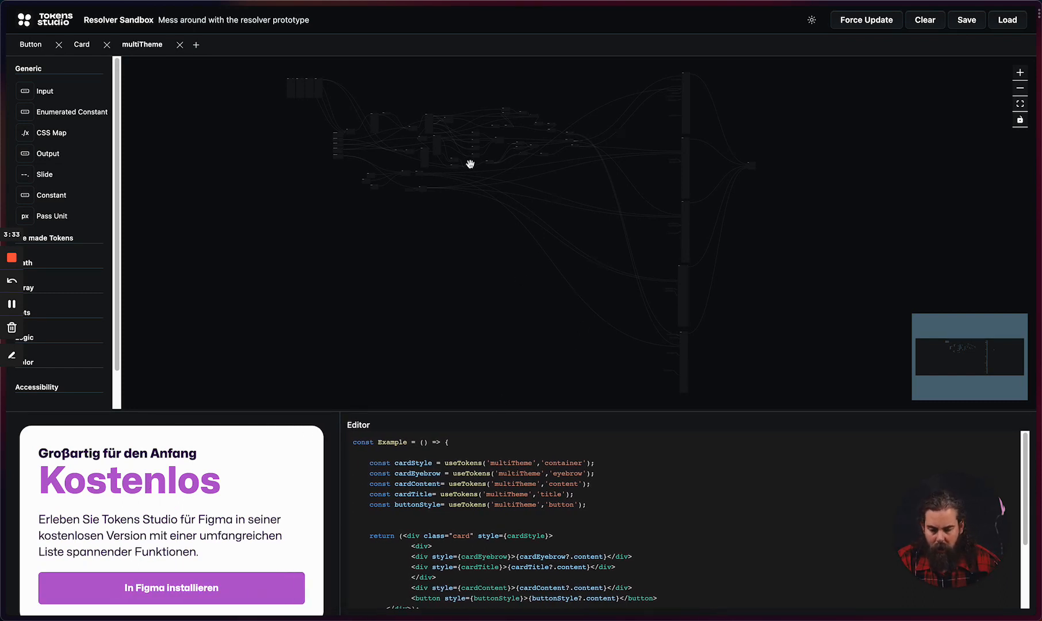
Step: Try Knight in the Enumerated Constant listing Samurai, Knight and Viking, and finally set it to Viking
{"action": "left_click_drag", "start_coordinate": [470, 164], "coordinate": [603, 287]}
{"action": "left_click_drag", "start_coordinate": [818, 297], "coordinate": [823, 253]}
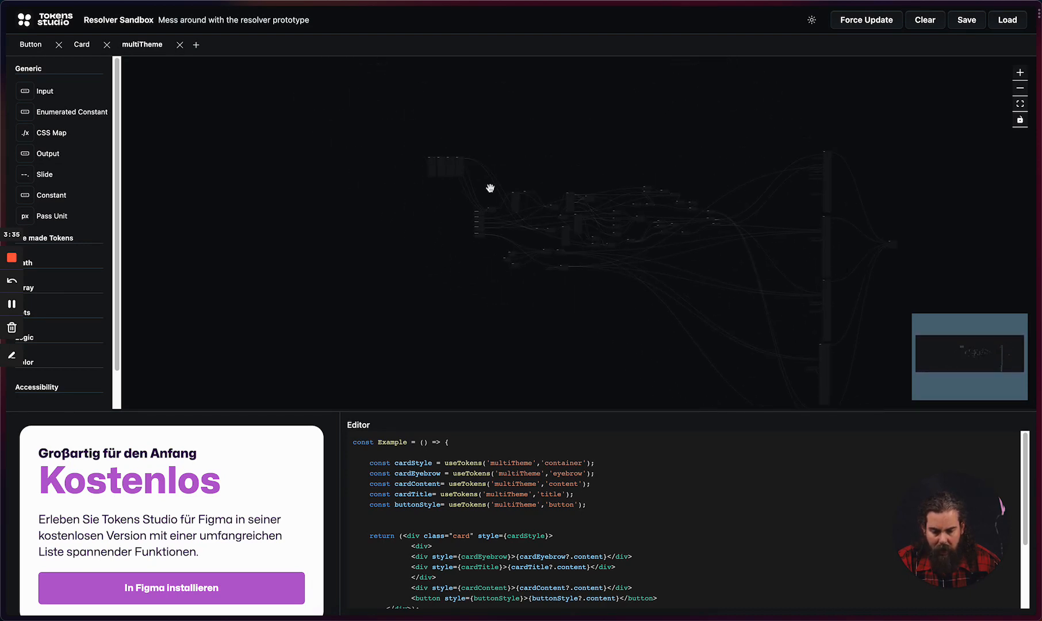
{"action": "scroll", "coordinate": [451, 177], "scroll_direction": "up", "scroll_amount": 12}
{"action": "left_click_drag", "start_coordinate": [449, 177], "coordinate": [503, 294]}
{"action": "scroll", "coordinate": [446, 224], "scroll_direction": "up", "scroll_amount": 3}
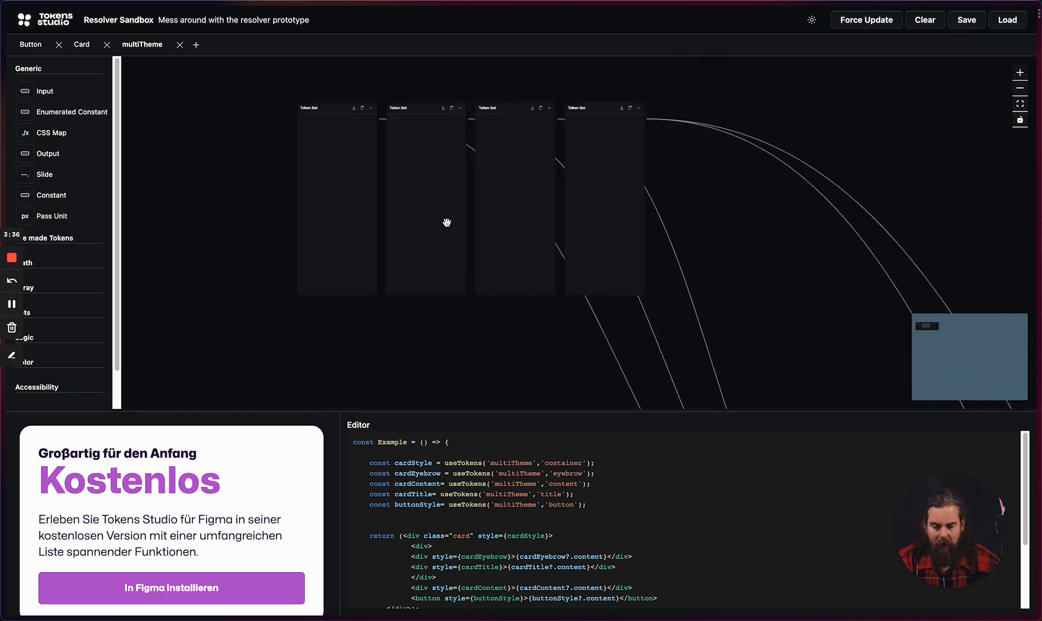
{"action": "left_click_drag", "start_coordinate": [568, 379], "coordinate": [425, 117]}
{"action": "left_click_drag", "start_coordinate": [563, 304], "coordinate": [461, 56]}
{"action": "scroll", "coordinate": [539, 232], "scroll_direction": "up", "scroll_amount": 5}
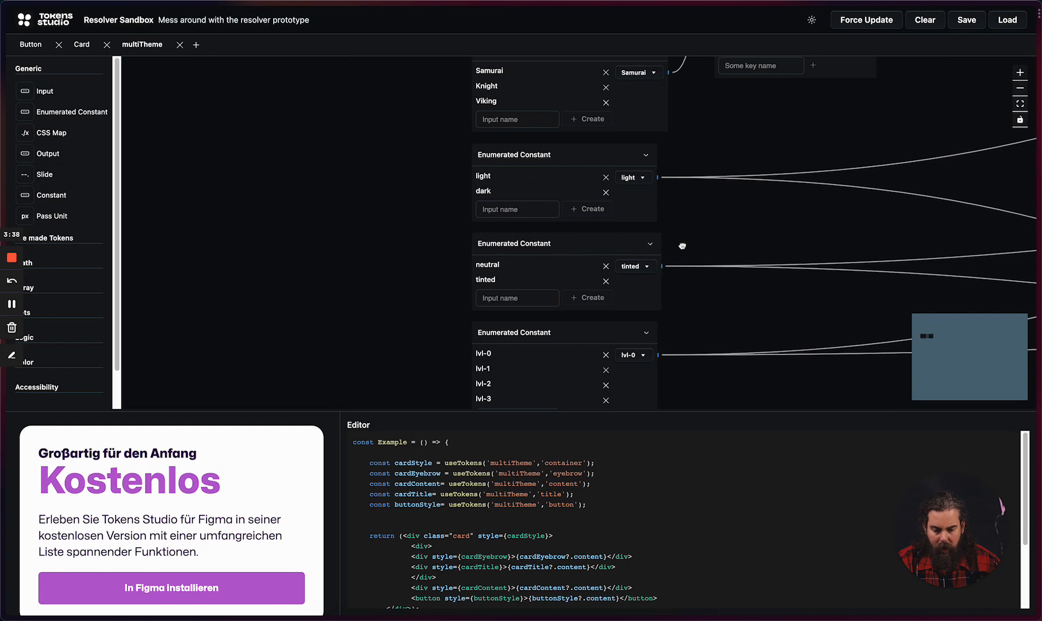
{"action": "scroll", "coordinate": [681, 247], "scroll_direction": "up", "scroll_amount": 3}
{"action": "left_click", "coordinate": [643, 170]}
{"action": "left_click", "coordinate": [632, 210]}
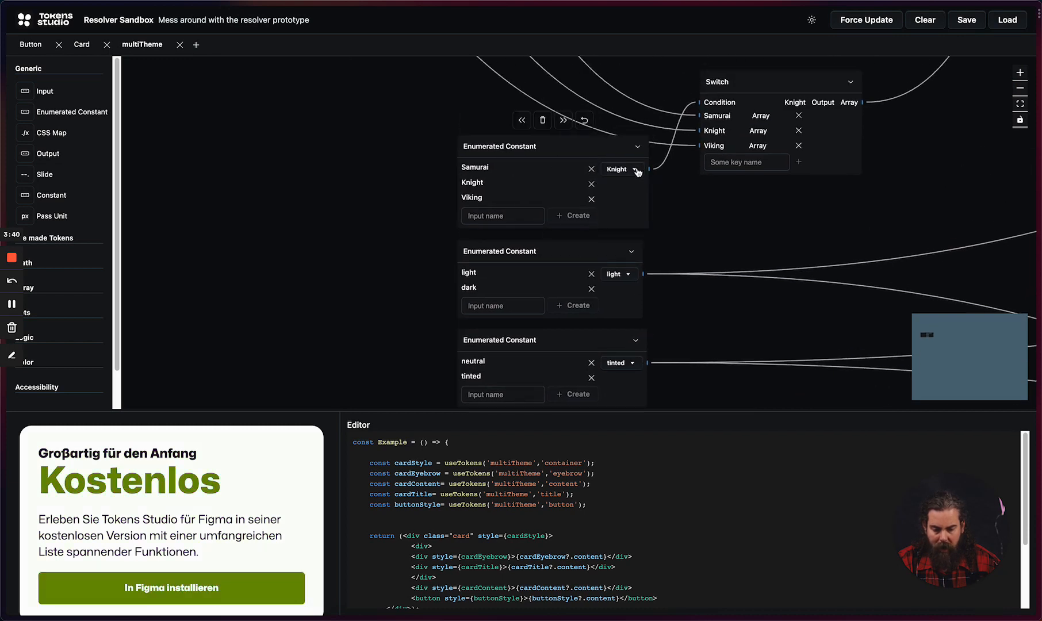
{"action": "left_click", "coordinate": [637, 172]}
{"action": "left_click", "coordinate": [622, 230]}
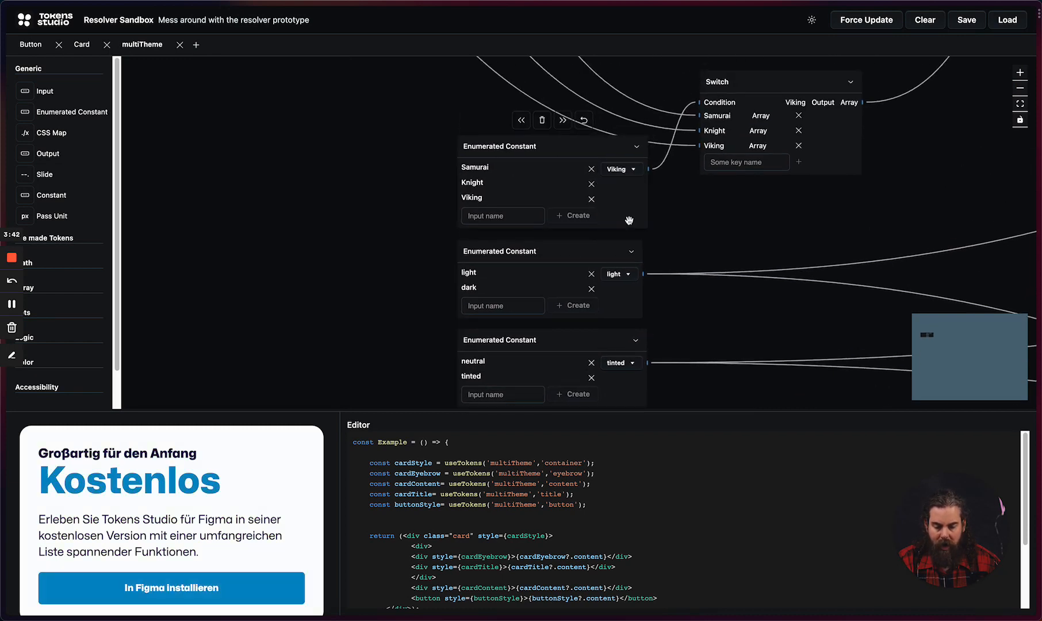
Step: Set the light/dark Enumerated Constant to dark and the neutral/tinted one to neutral
{"action": "left_click", "coordinate": [622, 276]}
{"action": "left_click", "coordinate": [621, 309]}
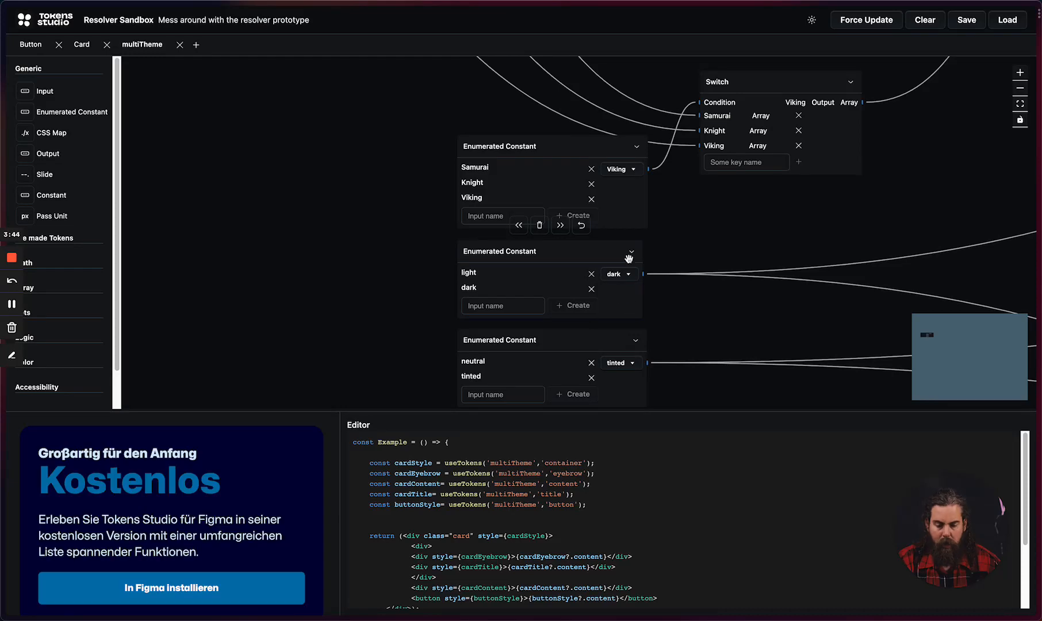
{"action": "left_click", "coordinate": [628, 363]}
{"action": "left_click", "coordinate": [624, 389]}
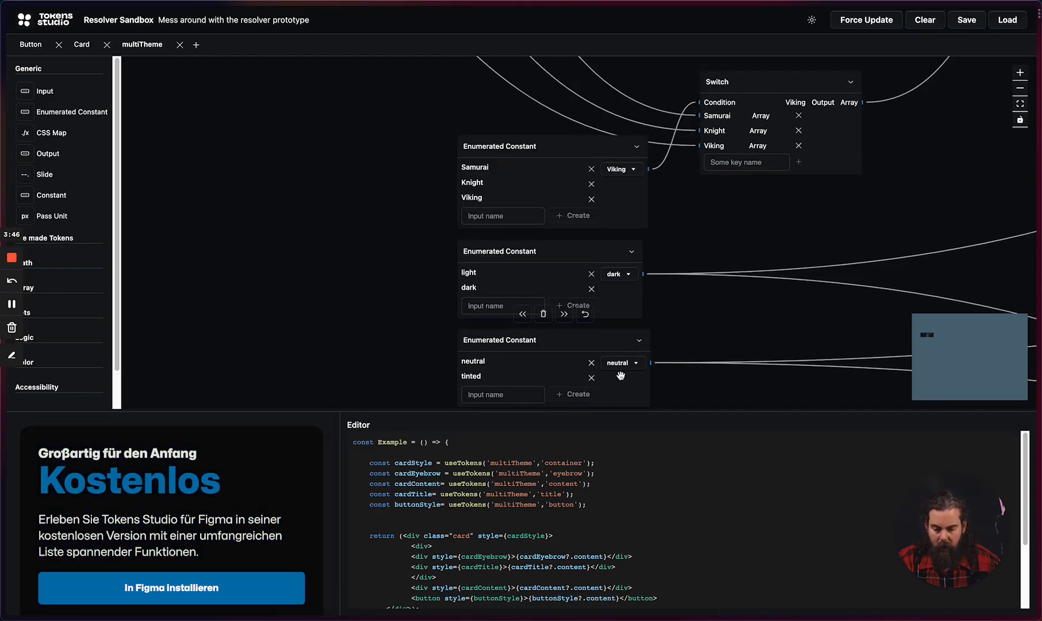
Step: Try arabic in the language Enumerated Constant and finally set it to english
{"action": "scroll", "coordinate": [729, 311], "scroll_direction": "down", "scroll_amount": 3}
{"action": "left_click_drag", "start_coordinate": [700, 380], "coordinate": [667, 141]}
{"action": "scroll", "coordinate": [626, 211], "scroll_direction": "up", "scroll_amount": 3}
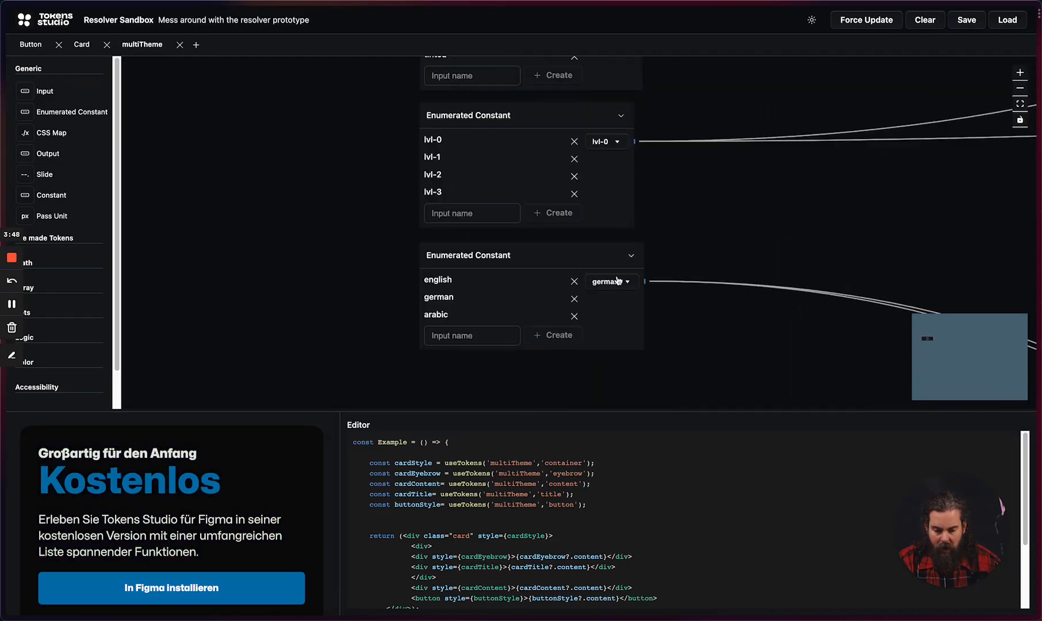
{"action": "left_click", "coordinate": [614, 282]}
{"action": "left_click", "coordinate": [609, 341]}
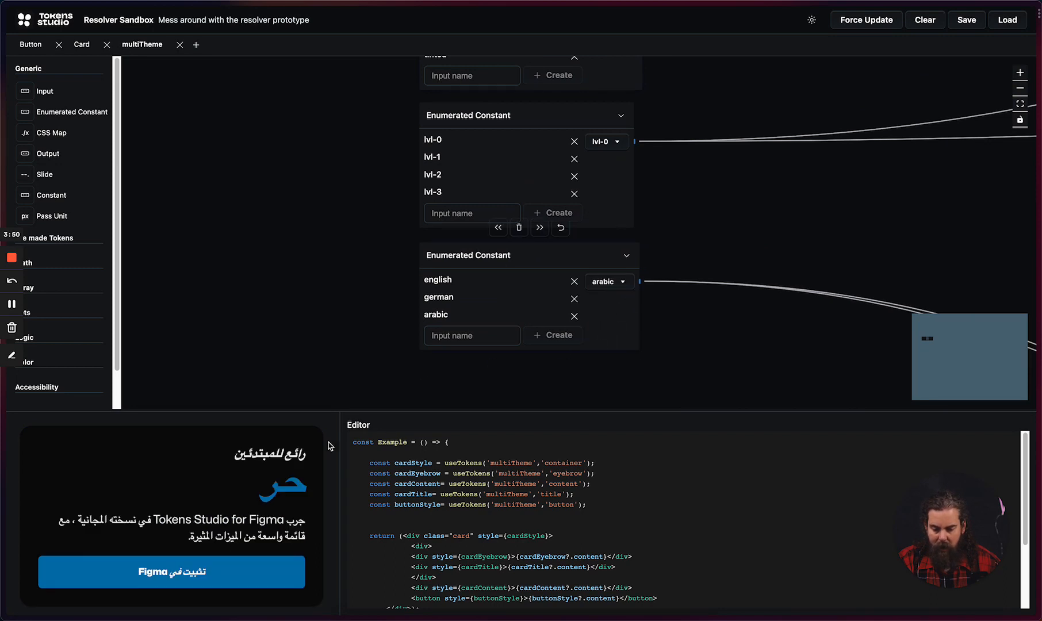
{"action": "left_click", "coordinate": [625, 283]}
{"action": "left_click", "coordinate": [611, 305]}
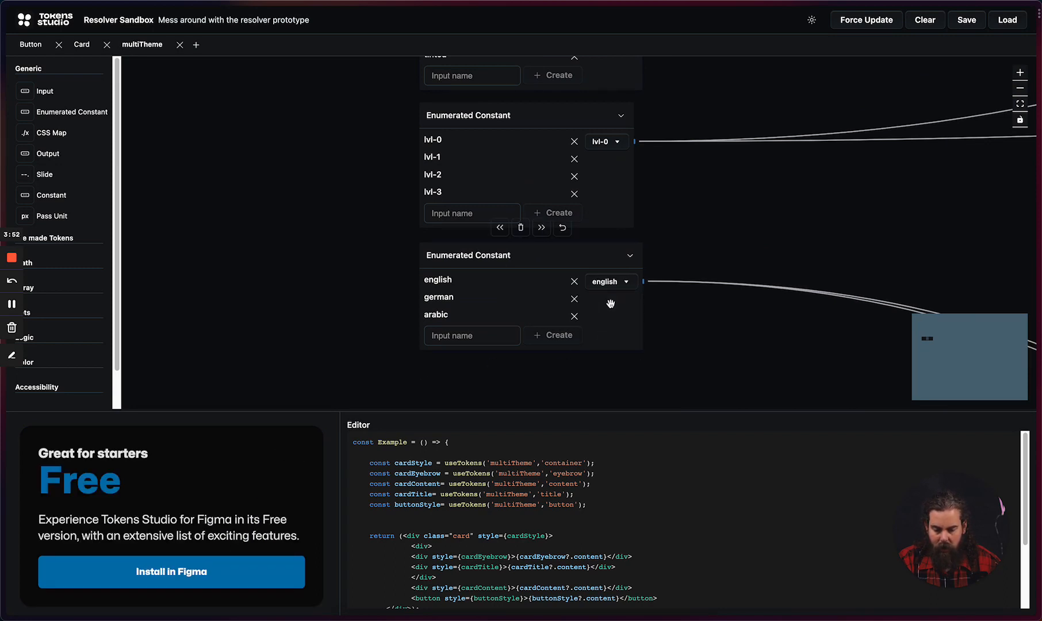
Step: Examine the multiTheme node graph from the Enumerated Constants through the Token Set, Switch and Remap nodes to the final output node
{"action": "scroll", "coordinate": [692, 251], "scroll_direction": "down", "scroll_amount": 10}
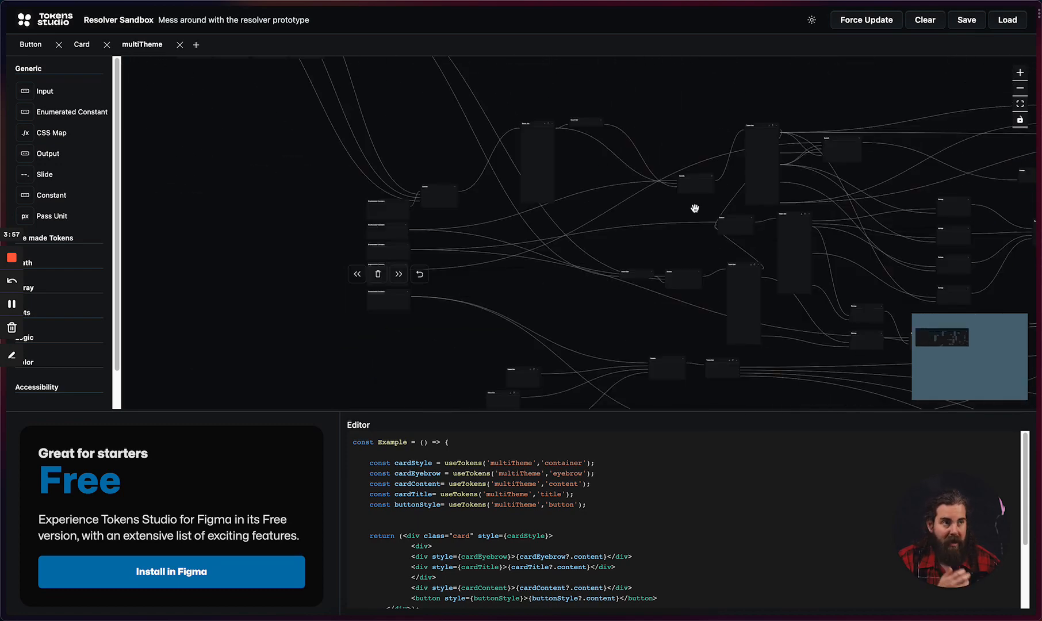
{"action": "left_click_drag", "start_coordinate": [694, 208], "coordinate": [572, 225]}
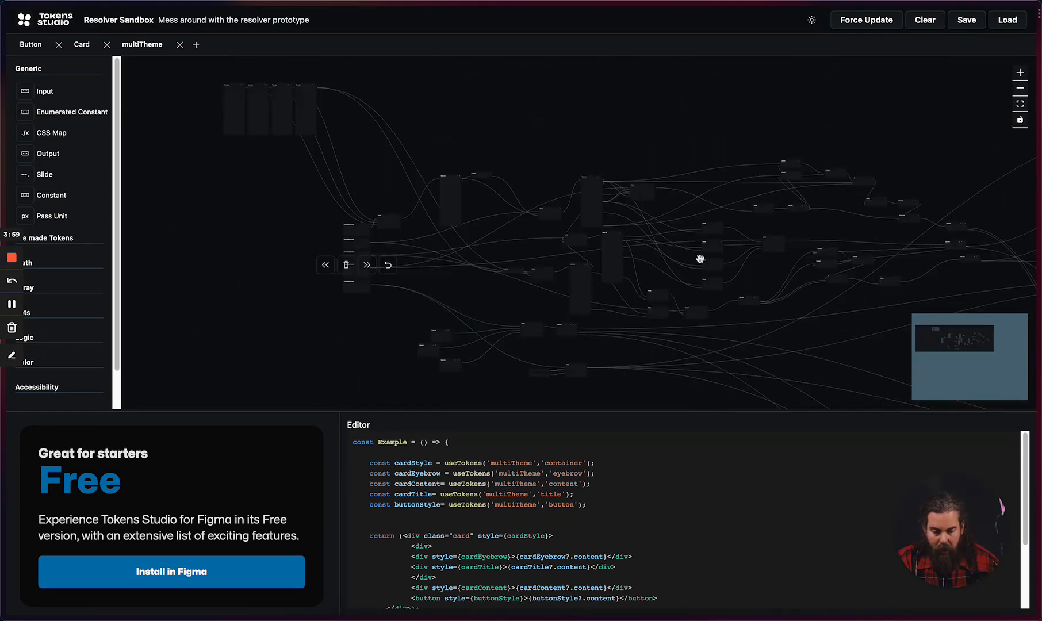
{"action": "scroll", "coordinate": [628, 271], "scroll_direction": "up", "scroll_amount": 5}
{"action": "left_click_drag", "start_coordinate": [629, 272], "coordinate": [697, 199]}
{"action": "left_click_drag", "start_coordinate": [867, 148], "coordinate": [530, 242]}
{"action": "scroll", "coordinate": [650, 242], "scroll_direction": "down", "scroll_amount": 5}
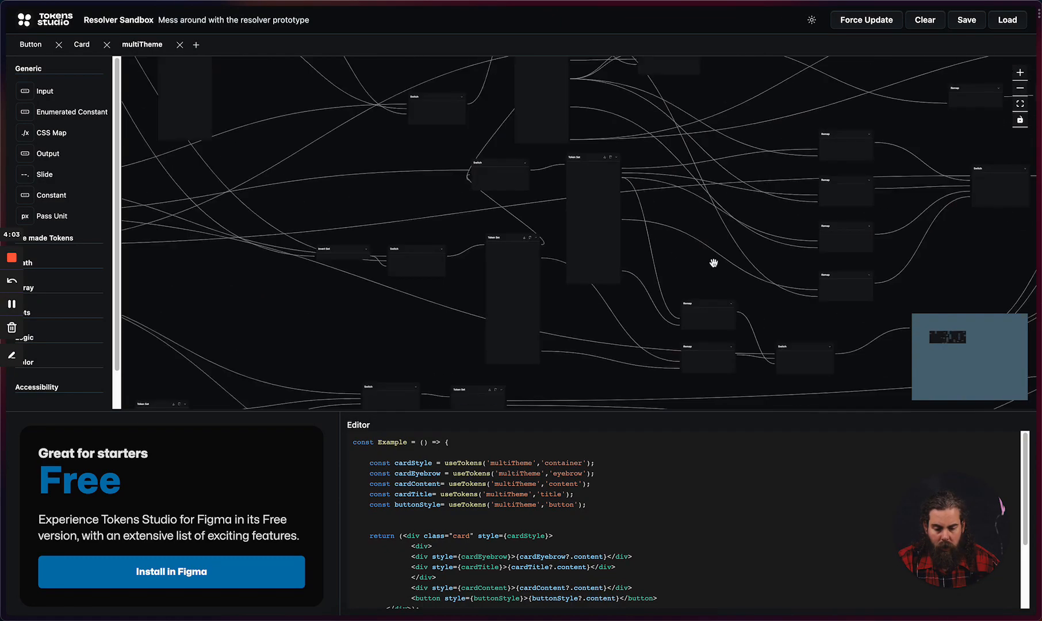
{"action": "left_click_drag", "start_coordinate": [1014, 223], "coordinate": [460, 231]}
{"action": "left_click_drag", "start_coordinate": [1000, 107], "coordinate": [615, 255]}
{"action": "left_click_drag", "start_coordinate": [872, 223], "coordinate": [516, 276]}
{"action": "scroll", "coordinate": [677, 256], "scroll_direction": "down", "scroll_amount": 5}
{"action": "left_click_drag", "start_coordinate": [717, 351], "coordinate": [562, 122]}
{"action": "left_click_drag", "start_coordinate": [740, 269], "coordinate": [658, 185]}
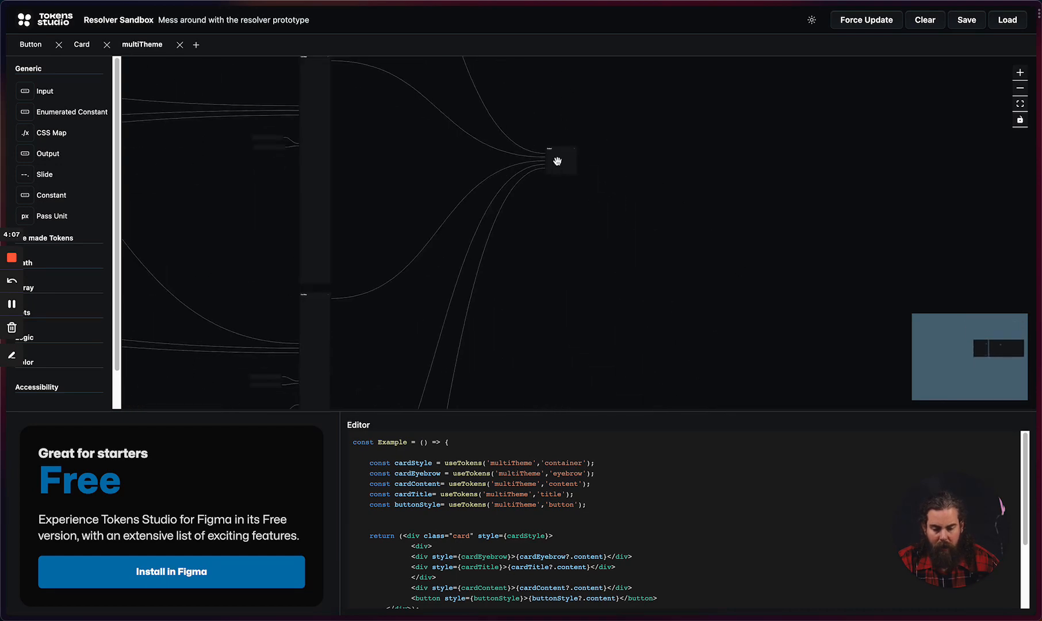
Step: Examine the named inputs of the final Output node and the connections feeding it in the multiTheme graph
{"action": "scroll", "coordinate": [555, 161], "scroll_direction": "up", "scroll_amount": 10}
{"action": "scroll", "coordinate": [594, 169], "scroll_direction": "down", "scroll_amount": 1}
{"action": "scroll", "coordinate": [594, 169], "scroll_direction": "down", "scroll_amount": 3}
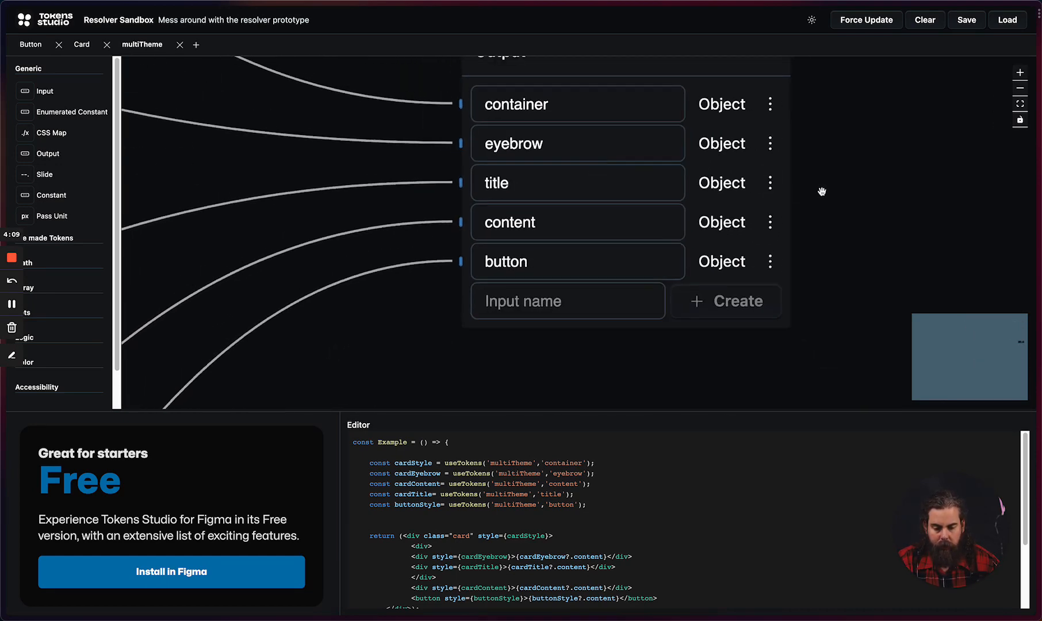
{"action": "scroll", "coordinate": [839, 245], "scroll_direction": "down", "scroll_amount": 5}
{"action": "scroll", "coordinate": [839, 245], "scroll_direction": "down", "scroll_amount": 4}
{"action": "left_click_drag", "start_coordinate": [434, 228], "coordinate": [800, 188]}
{"action": "scroll", "coordinate": [695, 194], "scroll_direction": "down", "scroll_amount": 2}
{"action": "scroll", "coordinate": [696, 194], "scroll_direction": "down", "scroll_amount": 2}
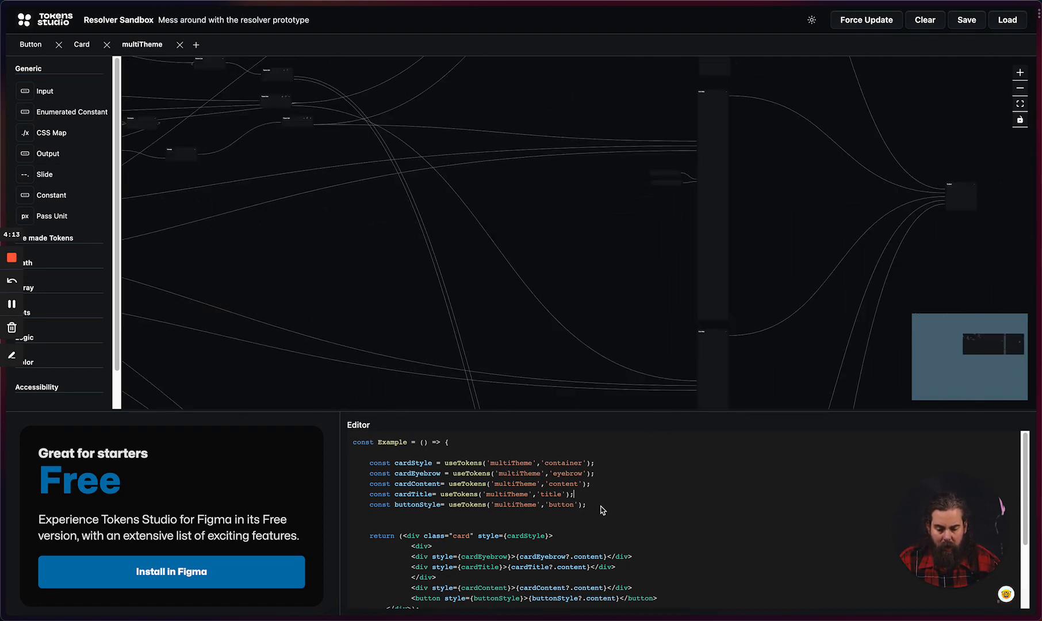
Step: Add the line const badgeStyle = useTokens('multiTheme', 'badge'); below the buttonStyle declaration in the code
{"action": "key", "text": "Return"}
{"action": "type", "text": "const badgeS"}
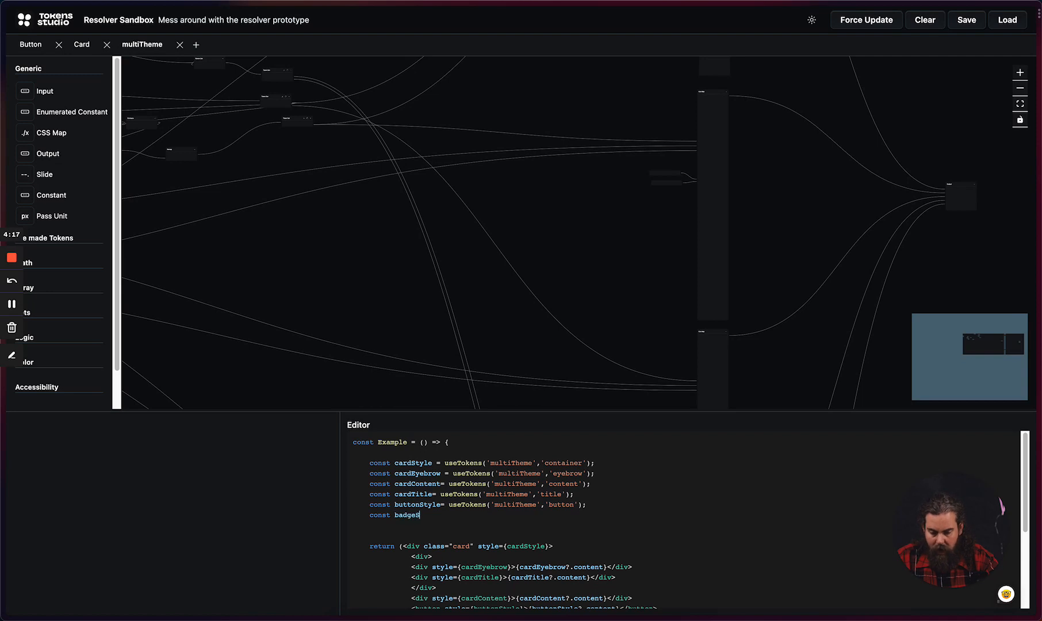
{"action": "type", "text": "tyle = use"}
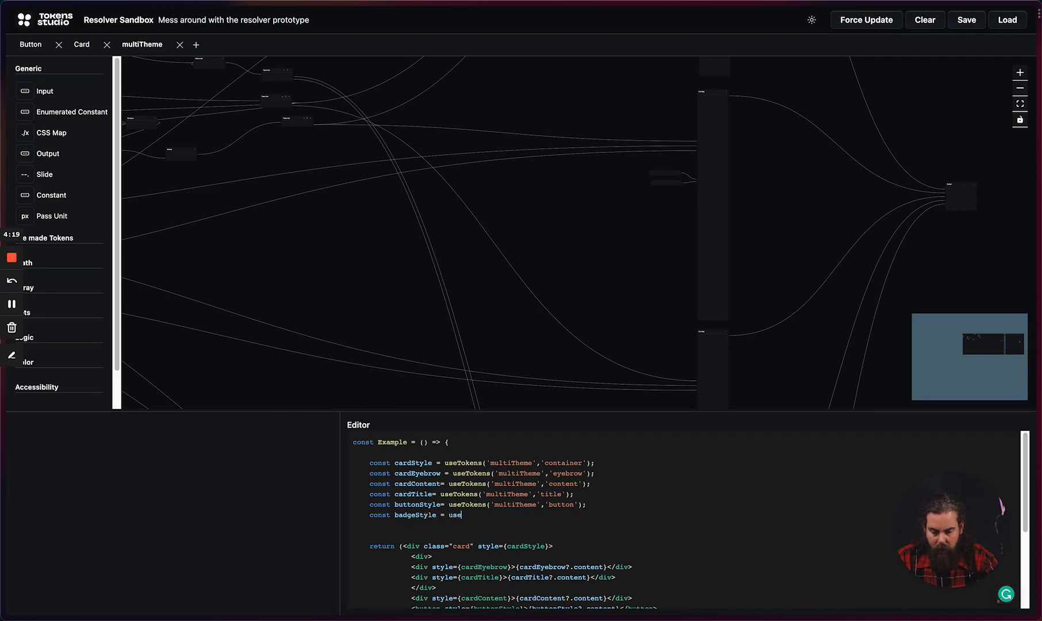
{"action": "type", "text": "Tokens('multiTh"}
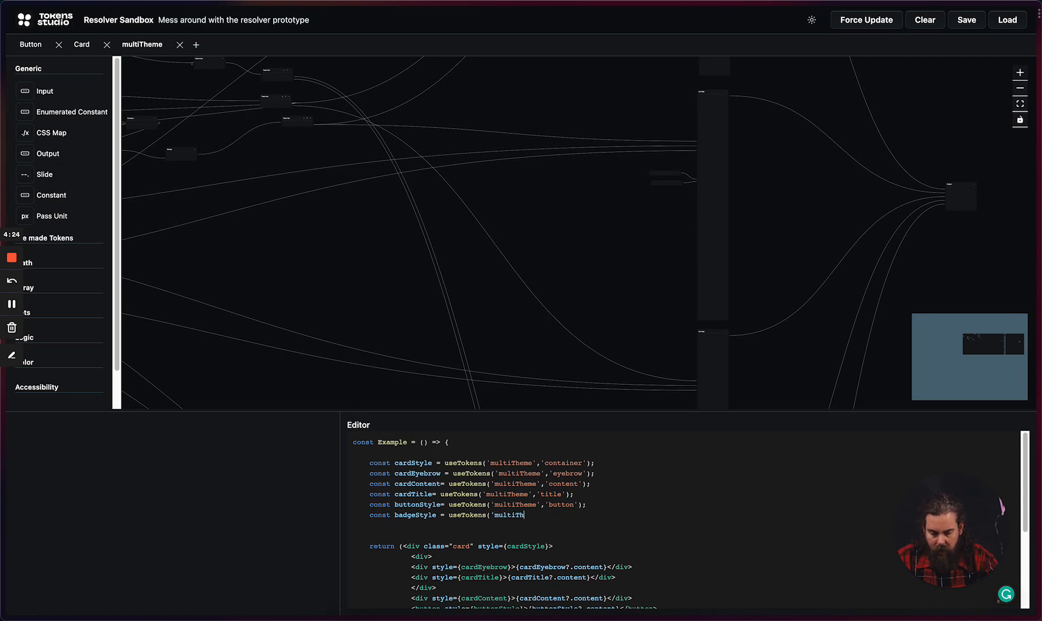
{"action": "type", "text": "eme',"}
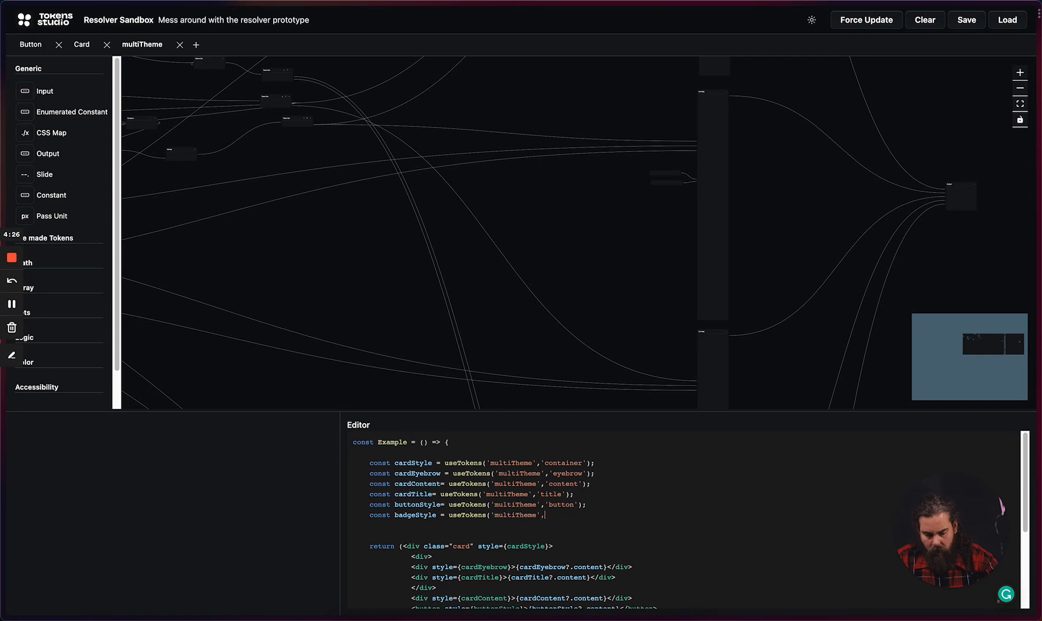
{"action": "type", "text": " 'badge'"}
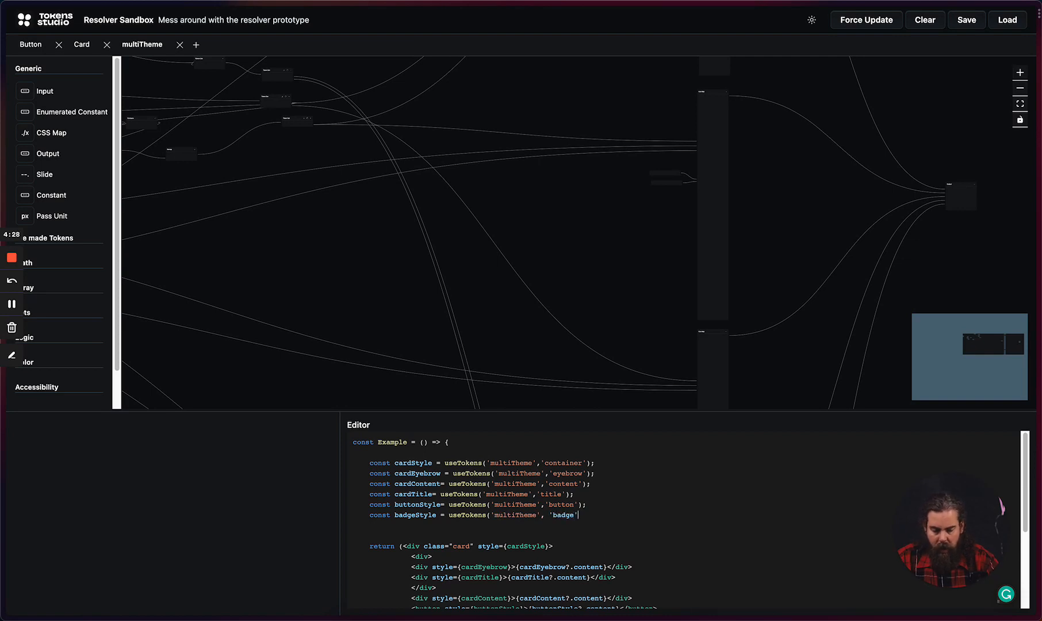
{"action": "type", "text": ");"}
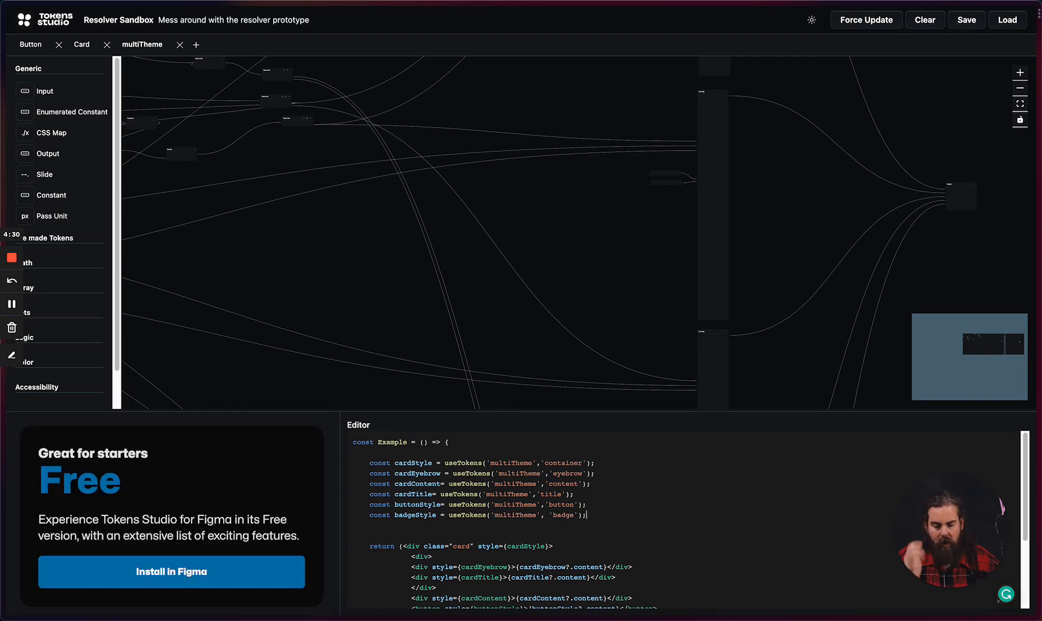
Step: Create an additional input named badge on the final Output node, below the button input
{"action": "scroll", "coordinate": [697, 247], "scroll_direction": "up", "scroll_amount": 10}
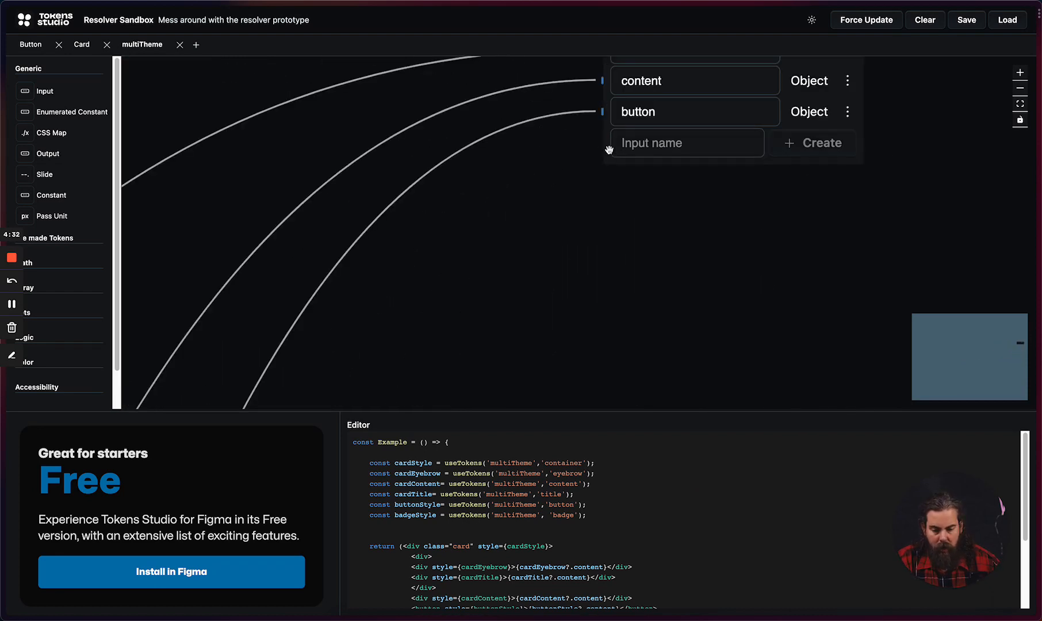
{"action": "left_click", "coordinate": [654, 147]}
{"action": "type", "text": "badge"}
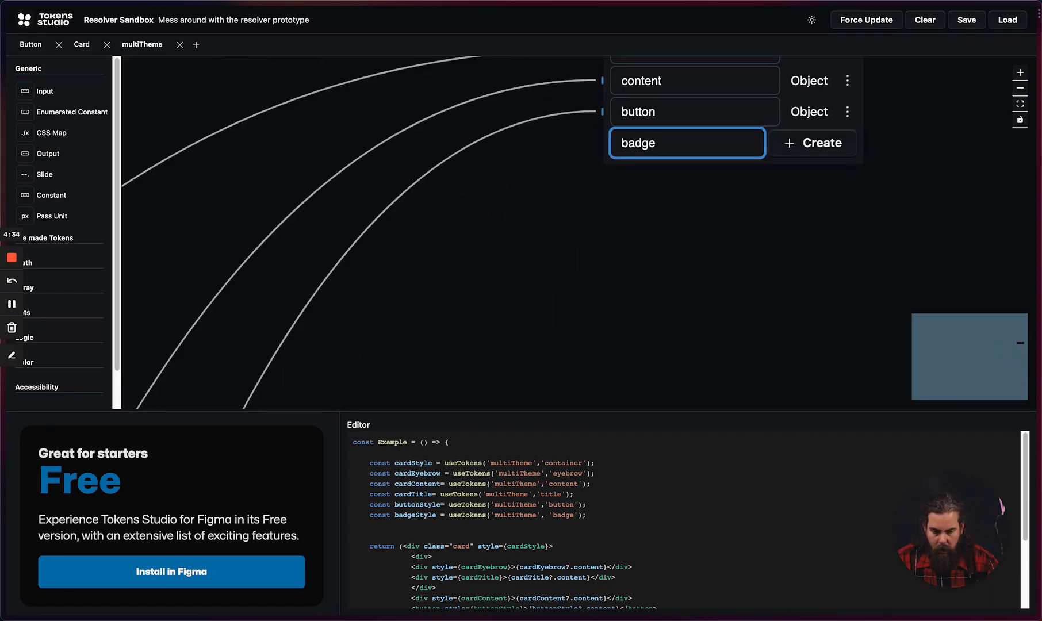
{"action": "key", "text": "Return"}
{"action": "scroll", "coordinate": [722, 158], "scroll_direction": "down", "scroll_amount": 4}
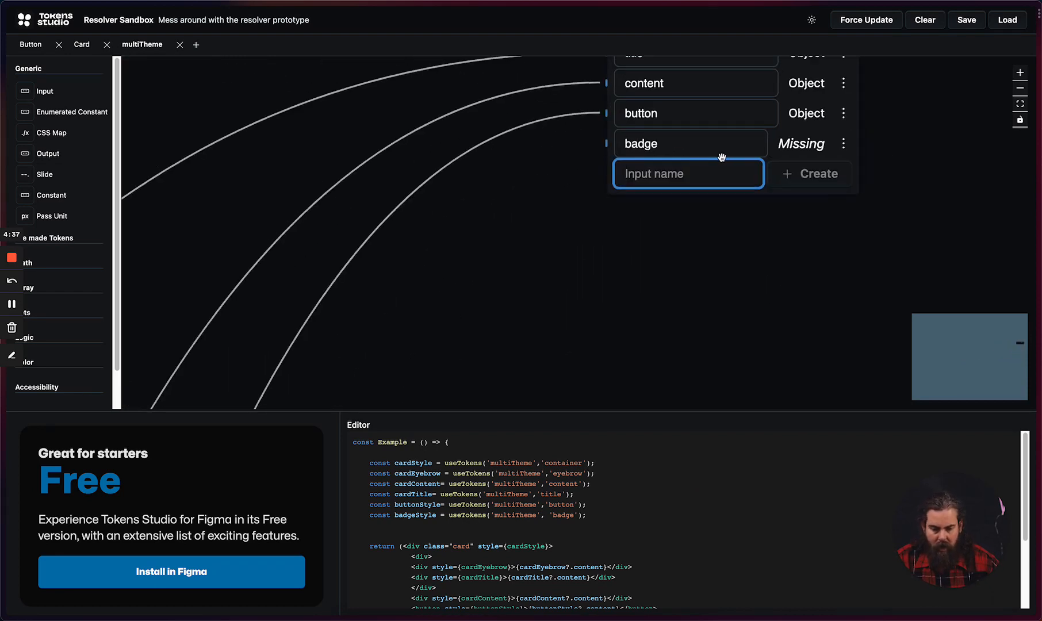